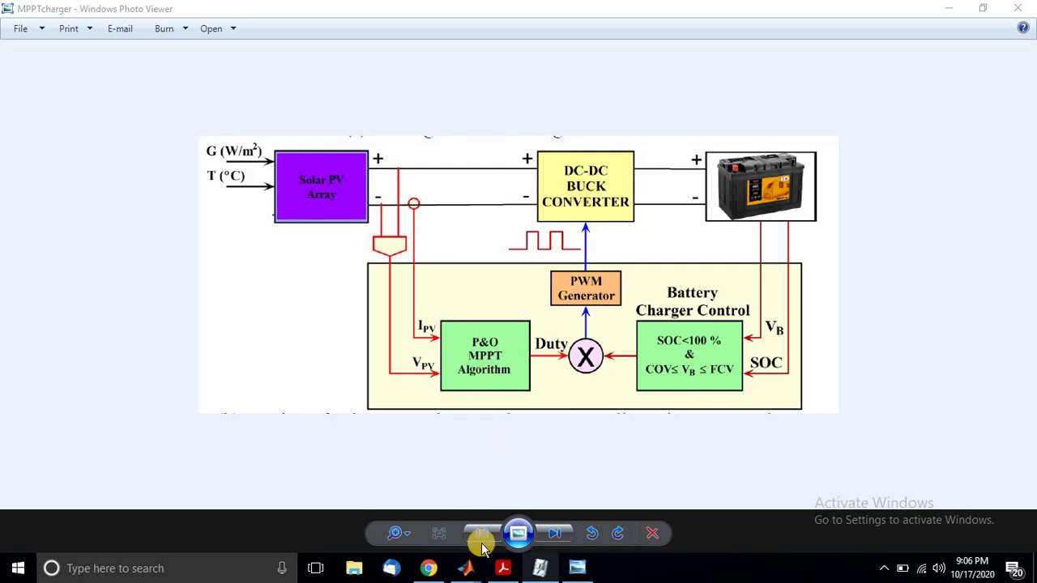
# - Bring the MPPT_Solar_Charger_Controller model forward and open the PV Array block parameters
pyautogui.moveTo(469, 571)
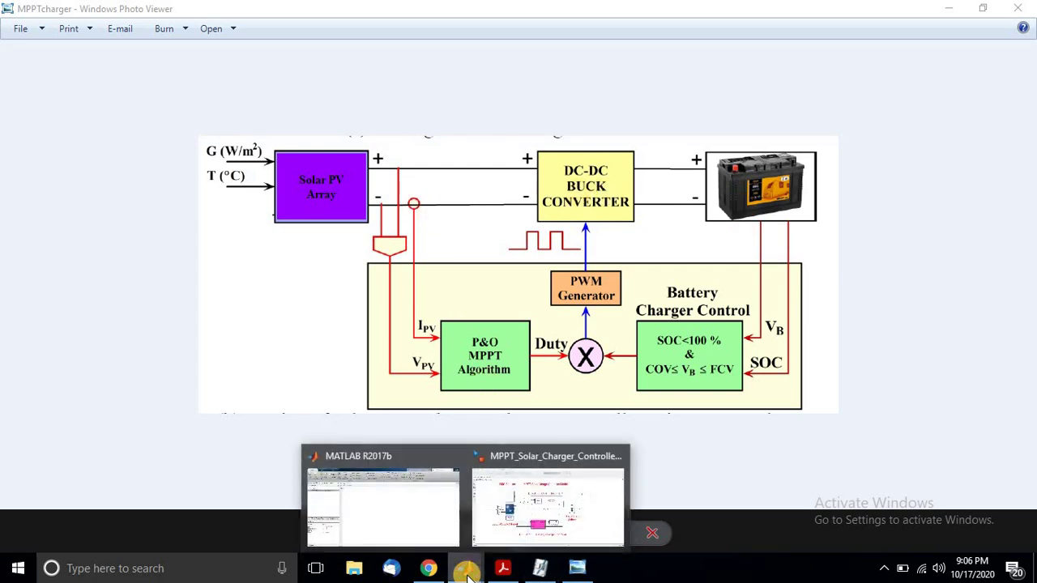
pyautogui.click(542, 526)
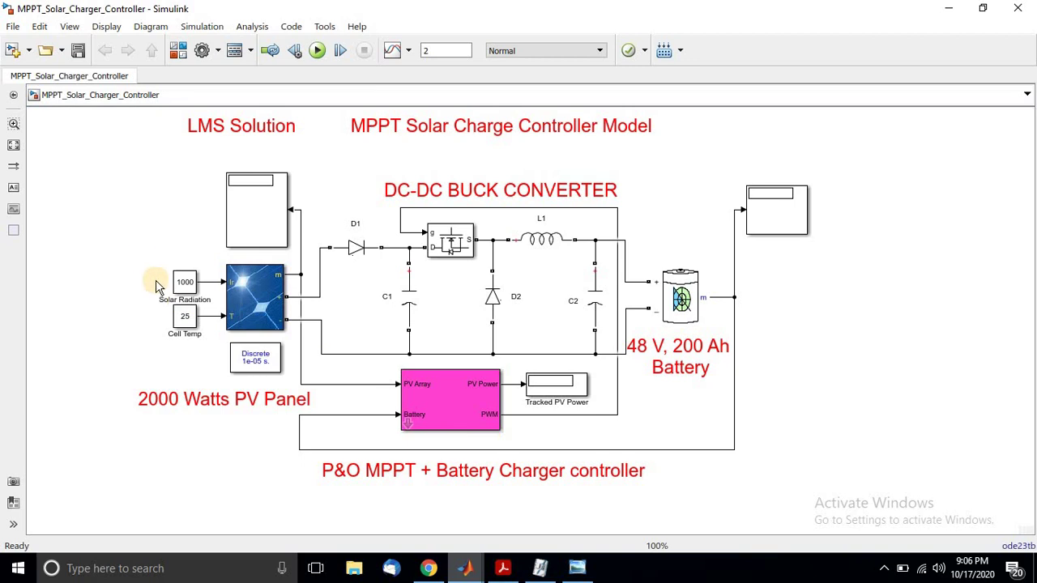
pyautogui.click(238, 286)
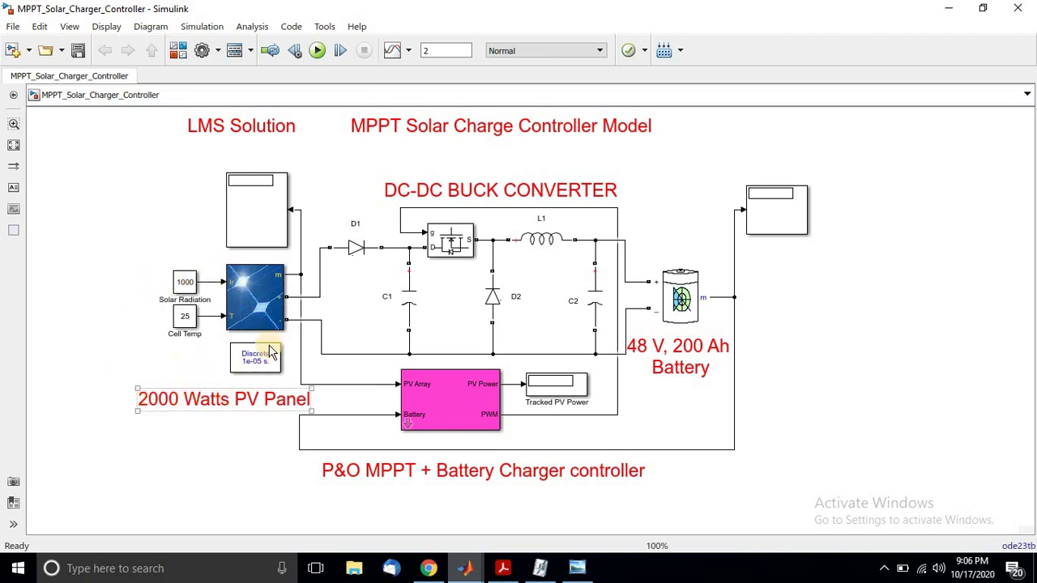
pyautogui.click(254, 305)
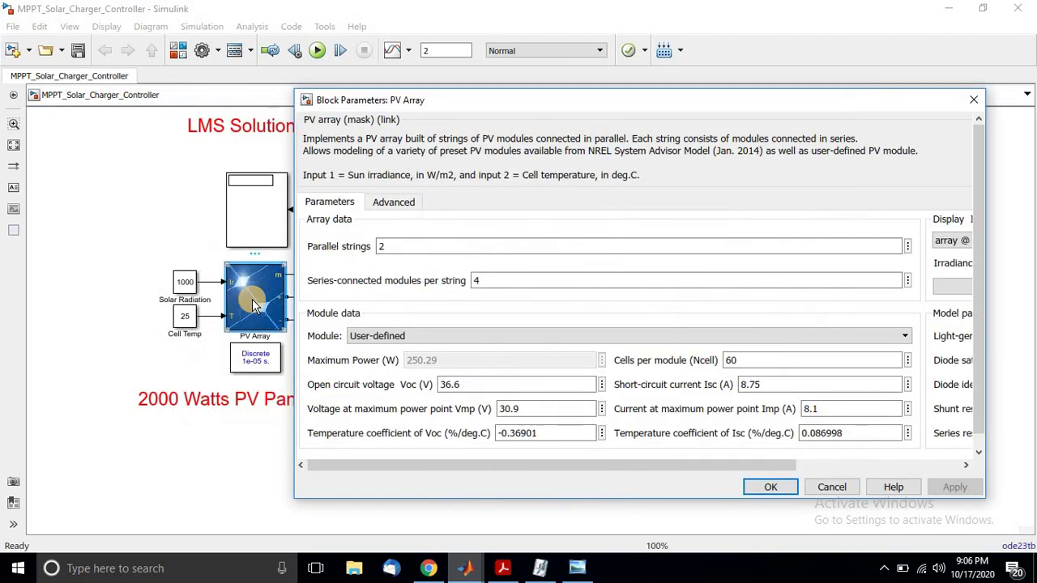
# - Highlight the PV Array values: 2 parallel strings, 4 series modules and Vmp 30.9
pyautogui.moveTo(444, 102); pyautogui.dragTo(292, 104)
pyautogui.click(244, 239)
pyautogui.doubleClick(244, 239)
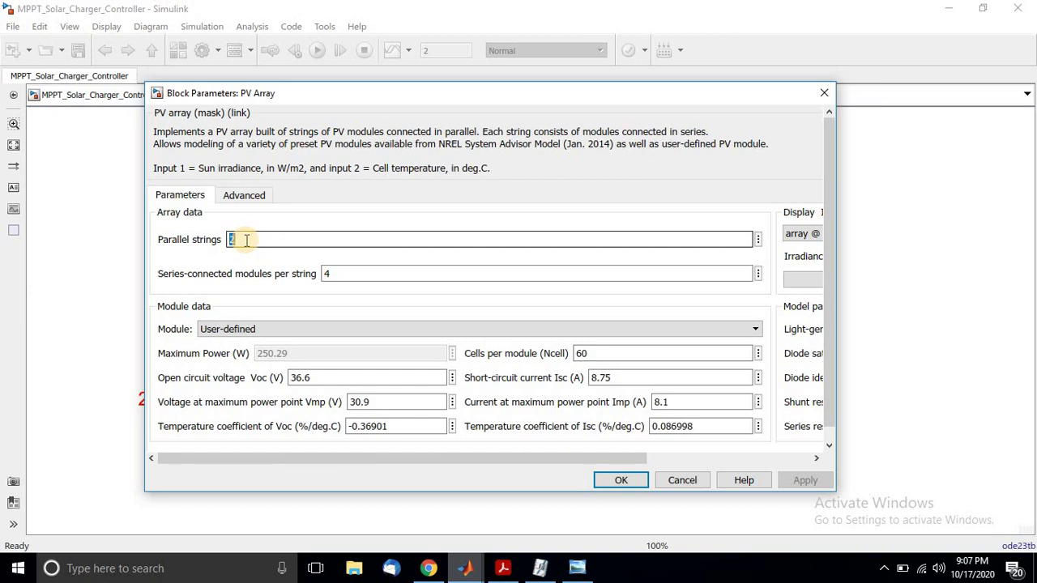
pyautogui.doubleClick(349, 273)
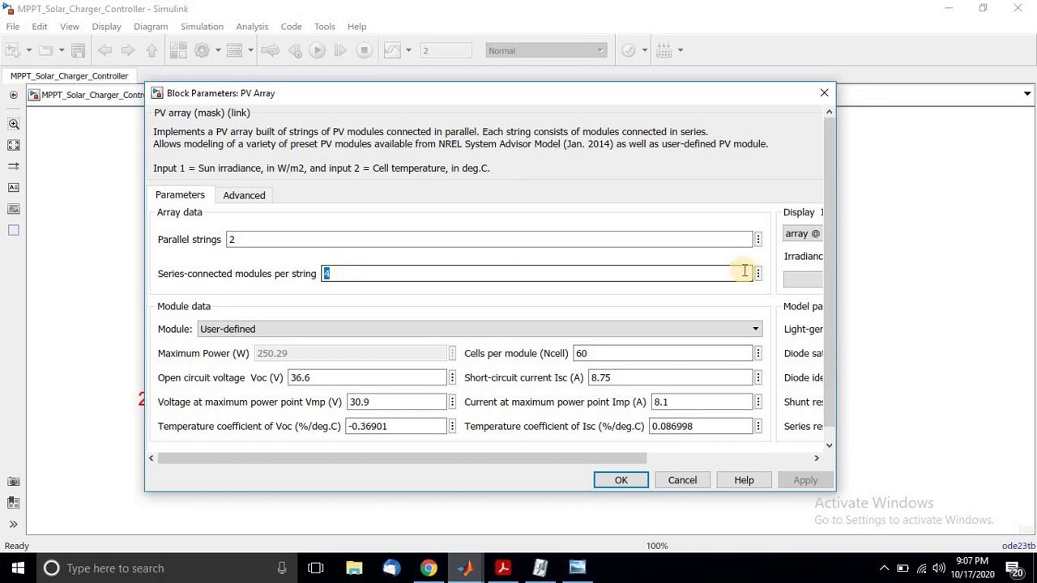
pyautogui.scroll(-1, 820, 279)
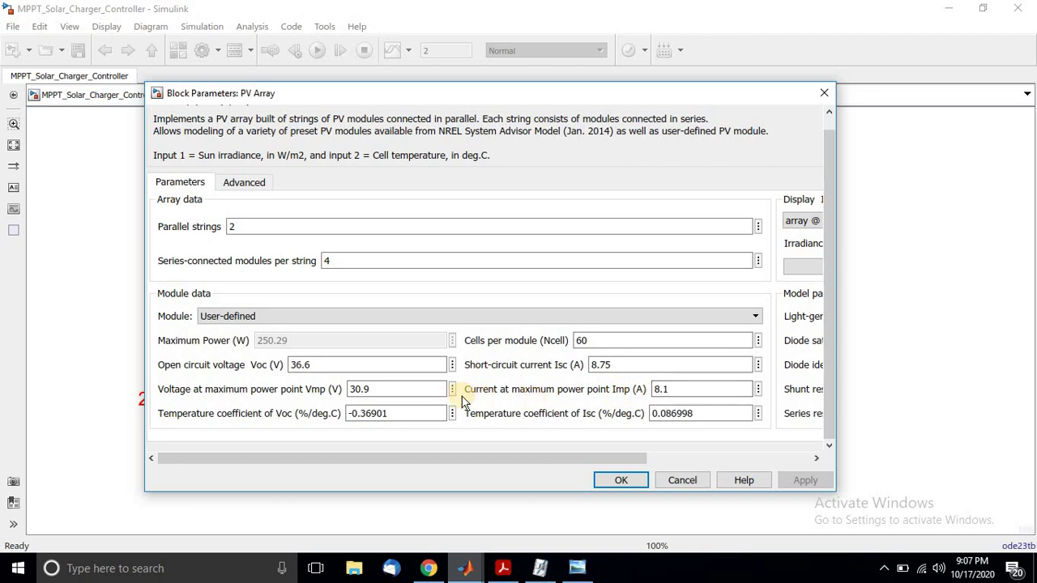
pyautogui.doubleClick(329, 261)
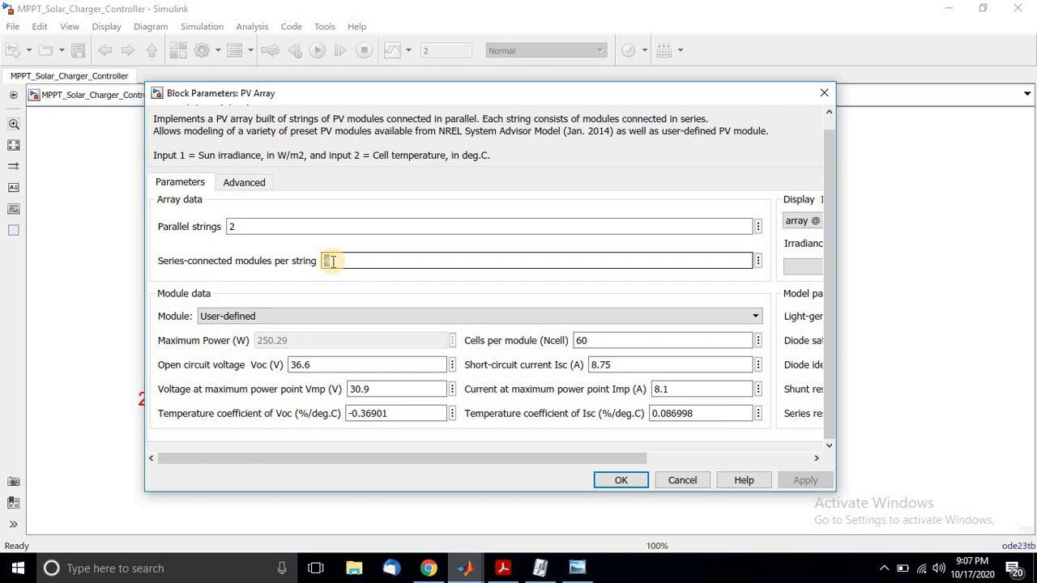
pyautogui.doubleClick(371, 389)
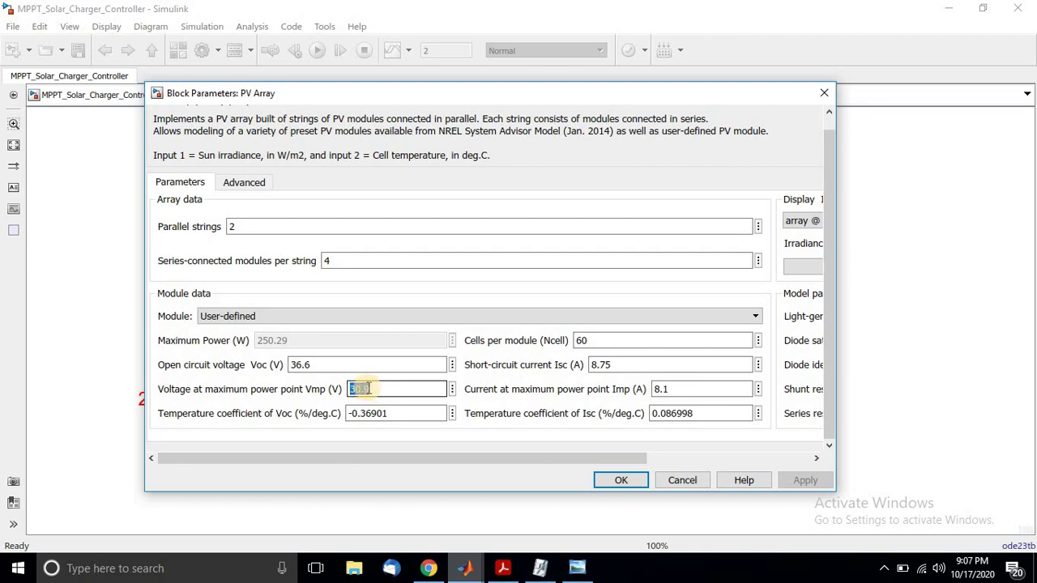
# - In the MATLAB Command Window, start the calculation 30.9*4
pyautogui.click(466, 568)
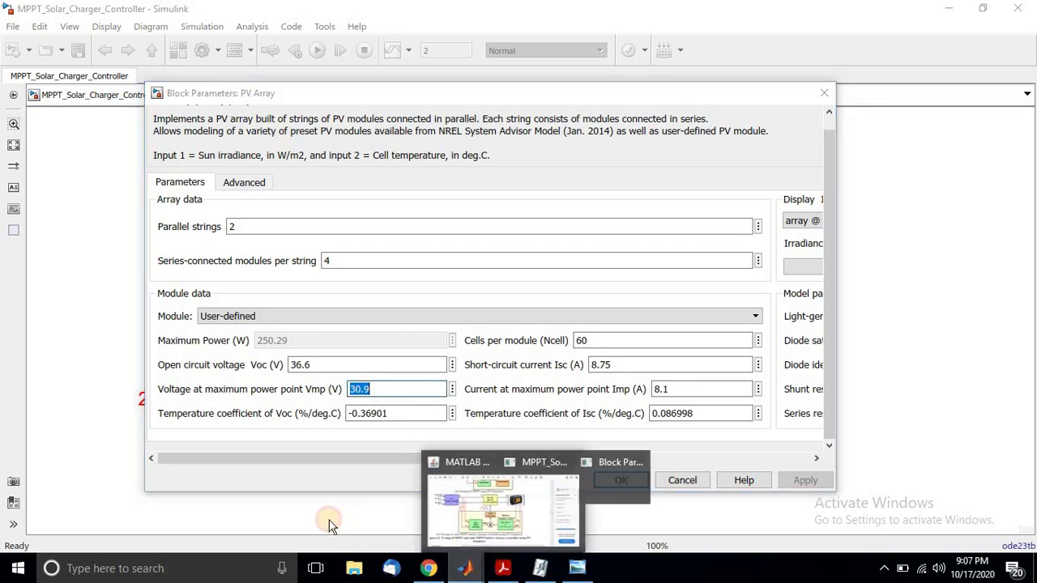
pyautogui.click(322, 490)
pyautogui.click(418, 257)
pyautogui.write('30.9*')
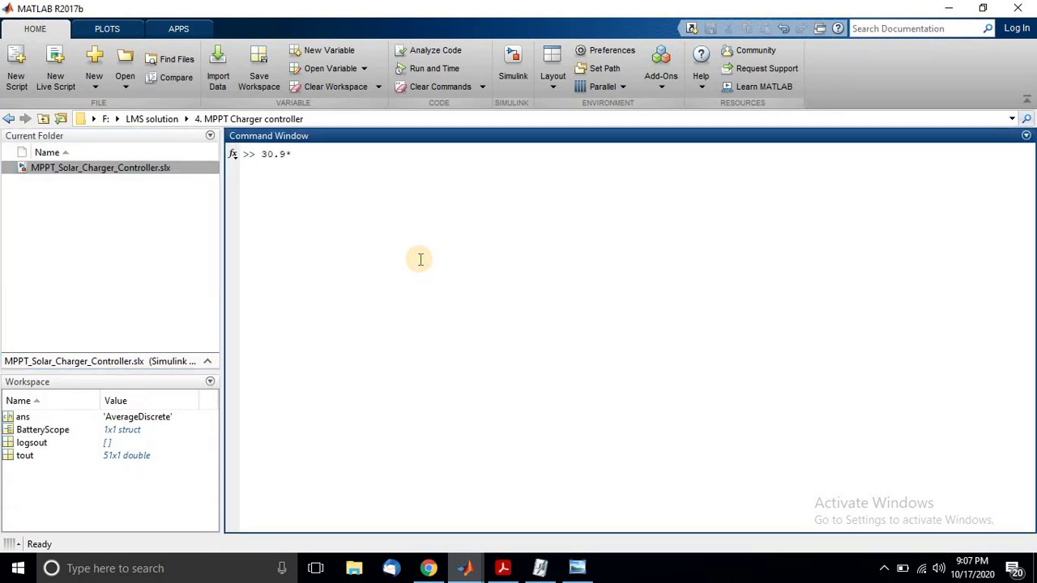
pyautogui.write('4')
# - Compute 30.9*4 = 123.6 and look up the PV Array's Imp value of 8.1
pyautogui.press('Return')
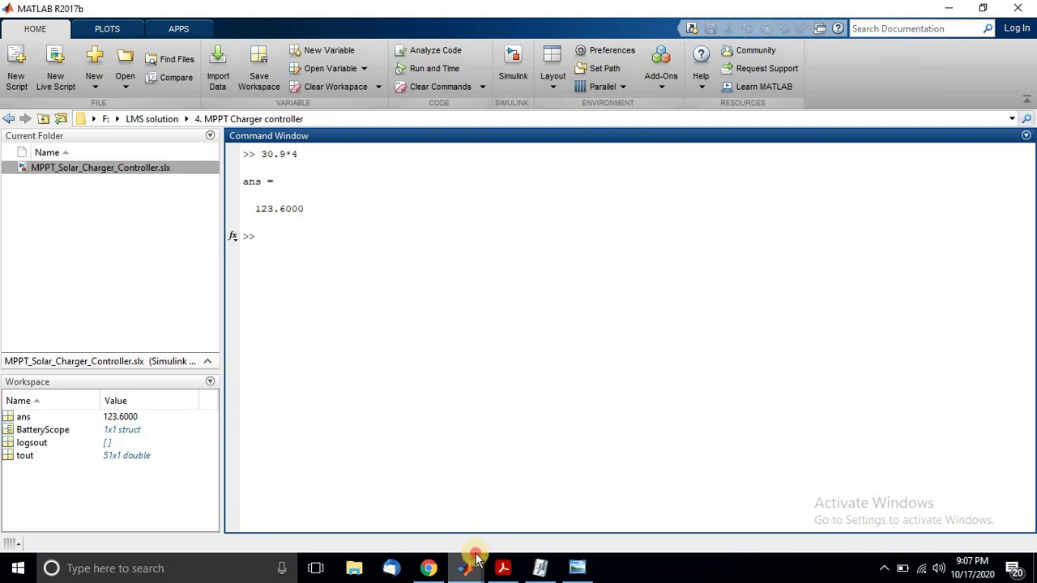
pyautogui.moveTo(477, 570)
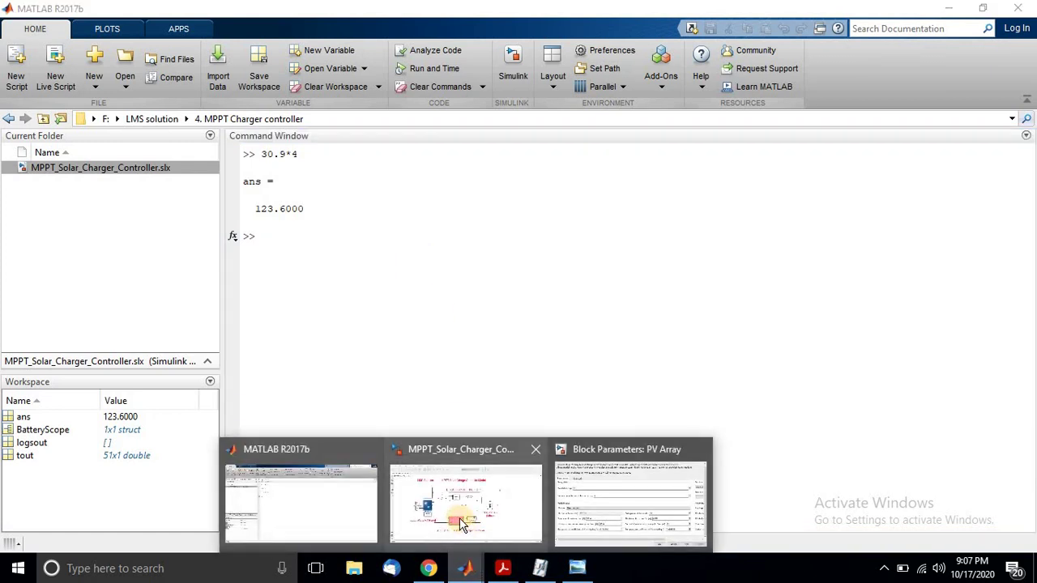
pyautogui.click(459, 518)
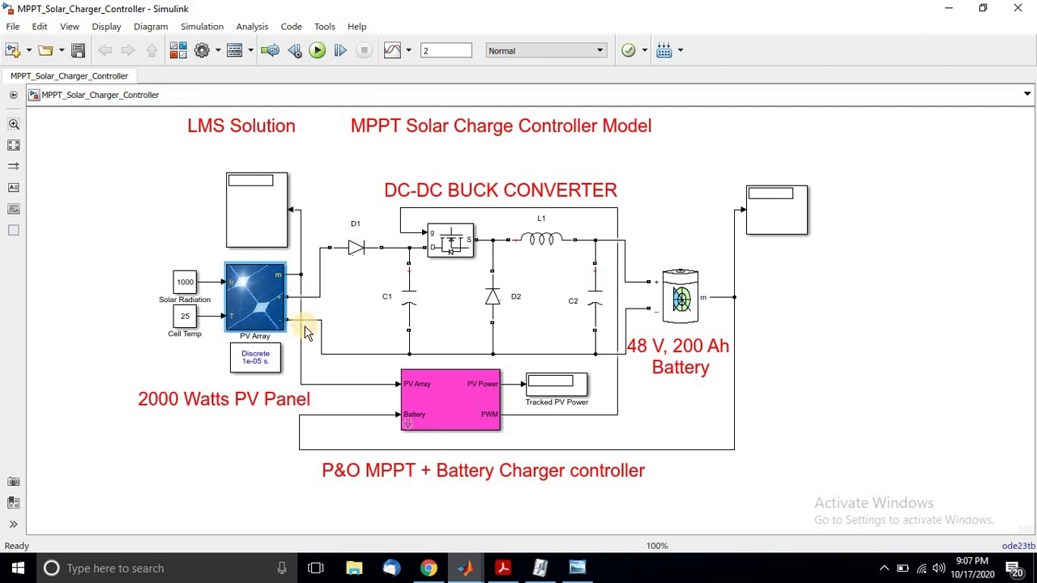
pyautogui.moveTo(466, 568)
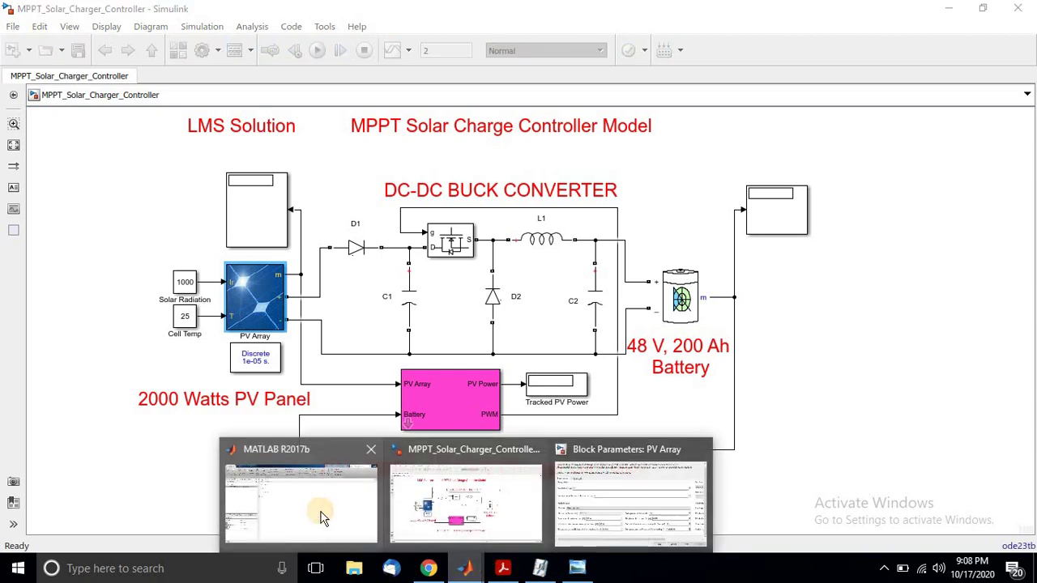
pyautogui.click(324, 514)
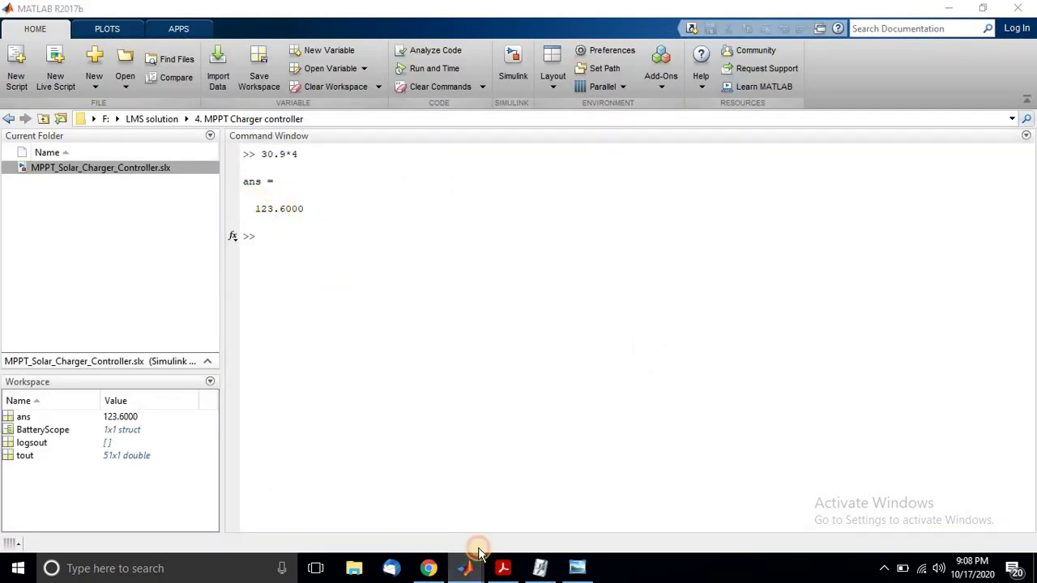
pyautogui.click(612, 507)
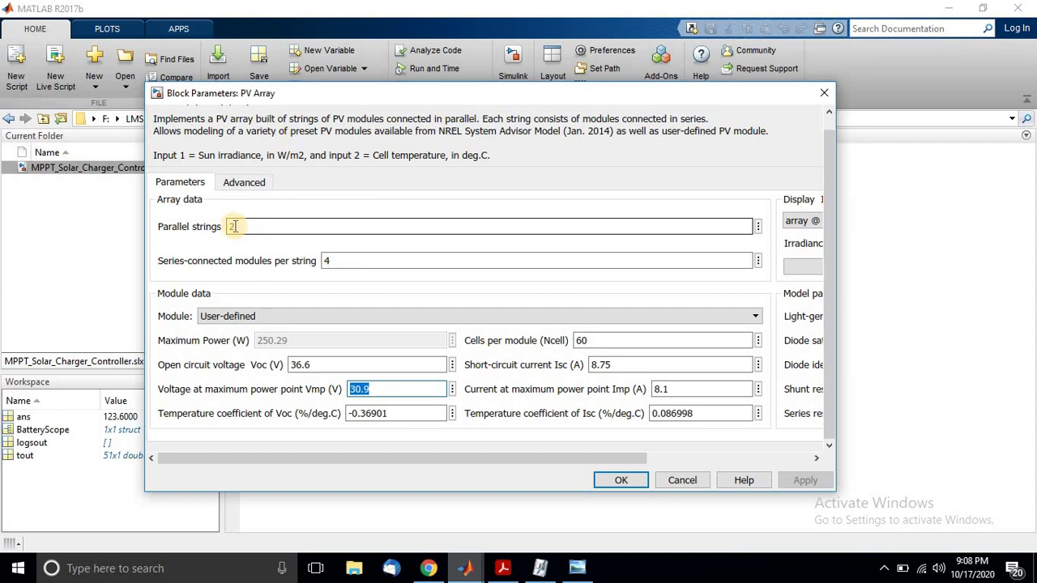
pyautogui.click(233, 226)
pyautogui.doubleClick(679, 389)
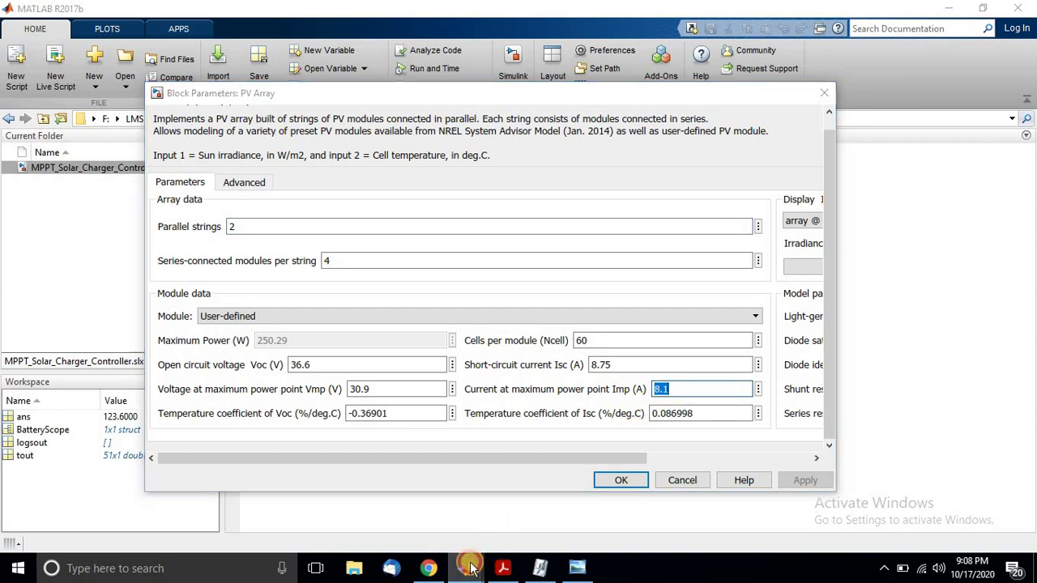
# - Compute total current 8.1*2 = 16.2 and total power 123.6*16.2 = 2.0023e+03 W
pyautogui.moveTo(466, 567)
pyautogui.moveTo(281, 504)
pyautogui.click(360, 280)
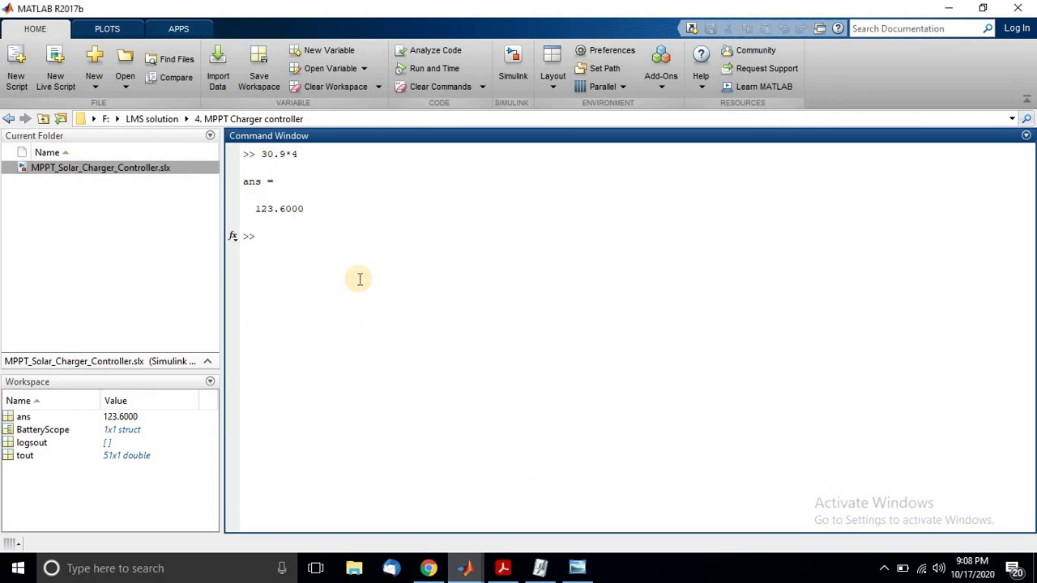
pyautogui.press('Return')
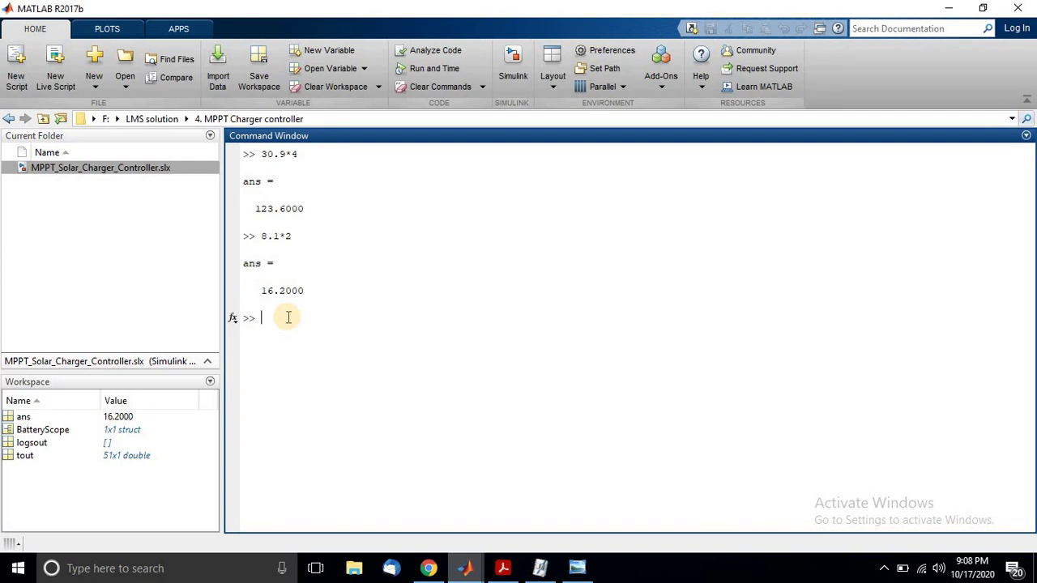
pyautogui.write('123.6*16.2')
pyautogui.press('Return')
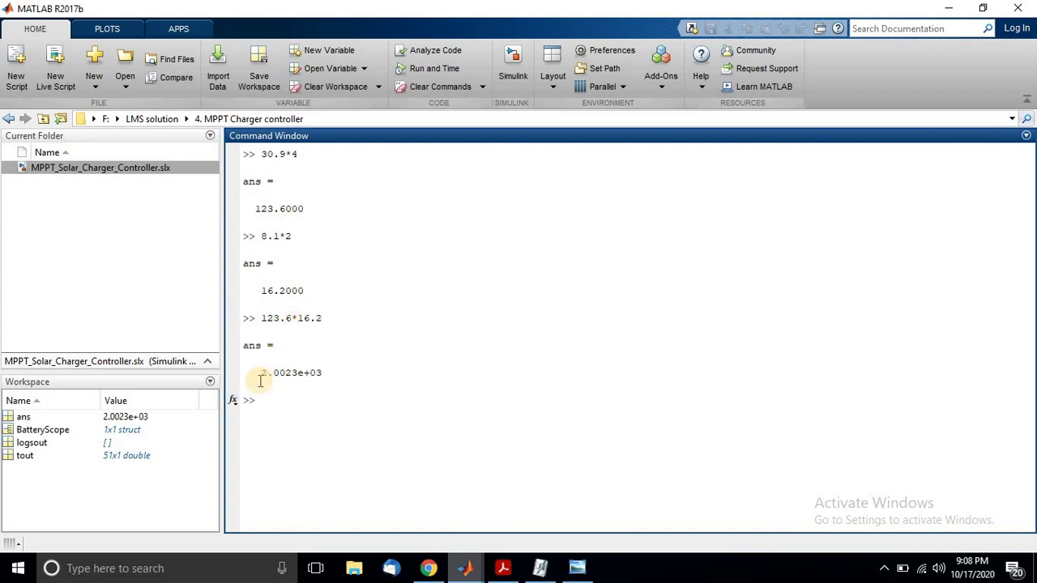
pyautogui.moveTo(263, 375); pyautogui.dragTo(324, 381)
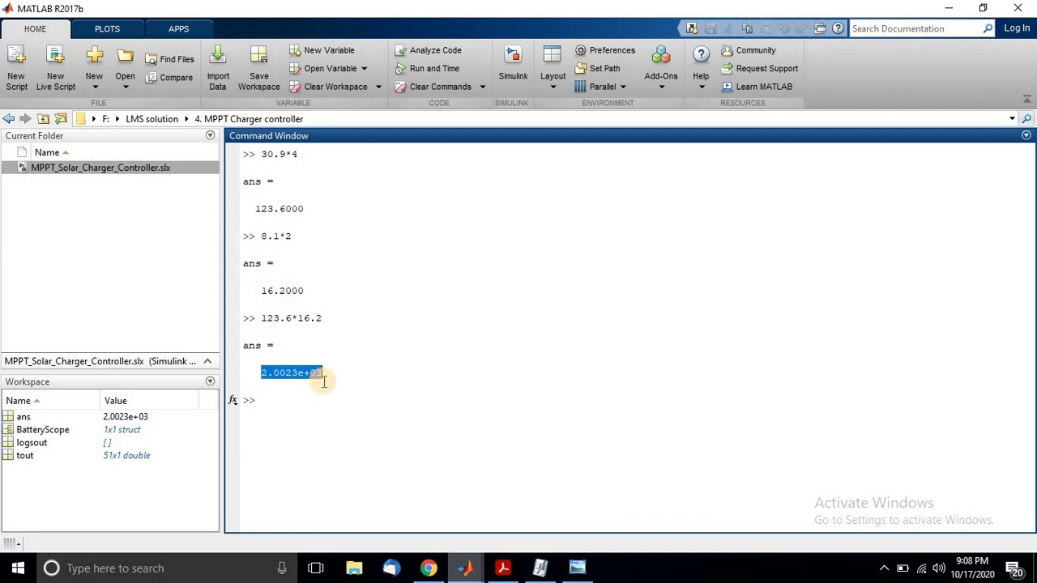
pyautogui.click(465, 568)
pyautogui.click(422, 508)
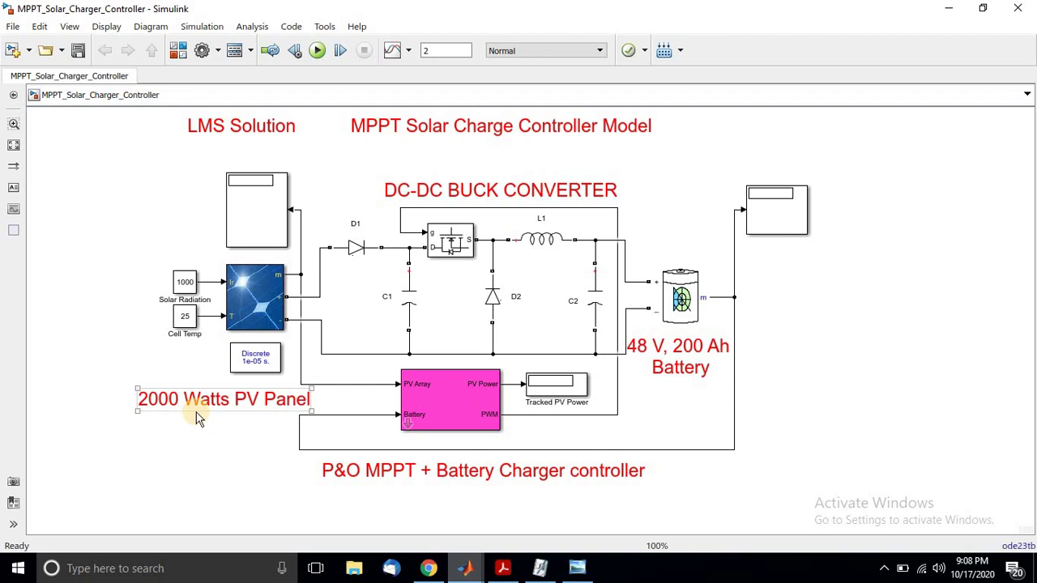
# - Close the PV Array block parameters dialog
pyautogui.moveTo(465, 572)
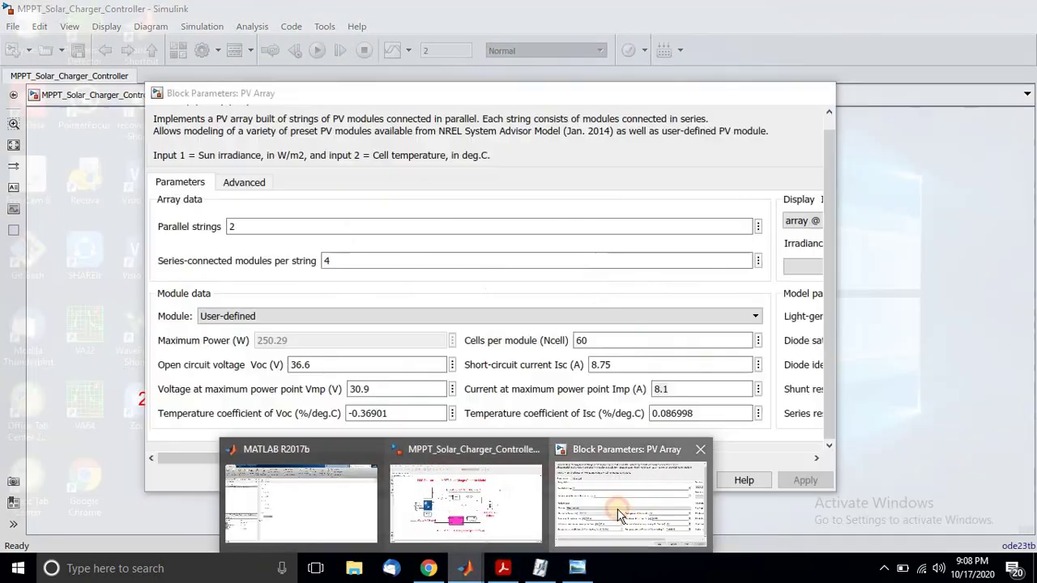
pyautogui.click(620, 507)
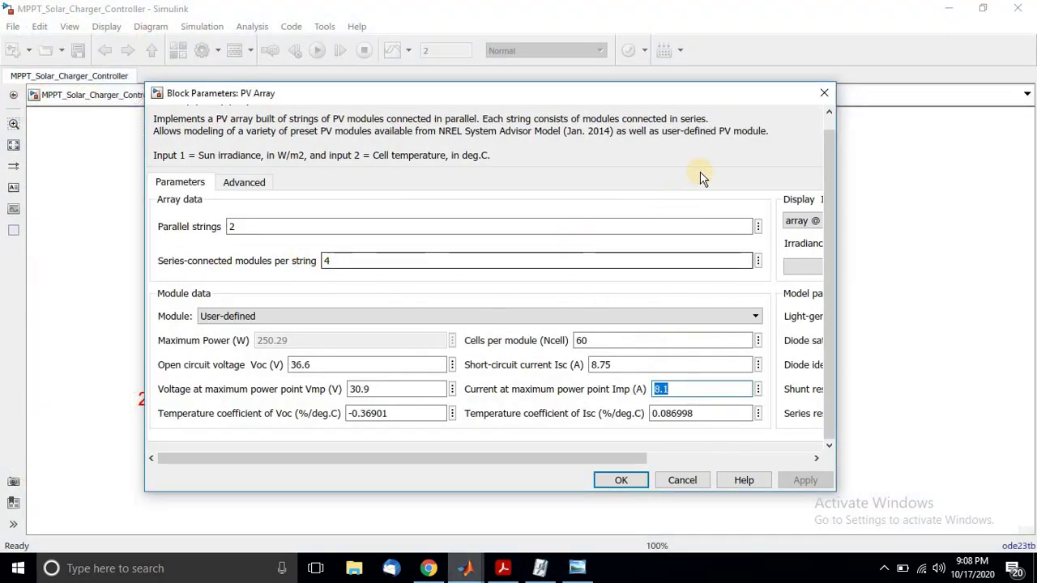
pyautogui.click(828, 99)
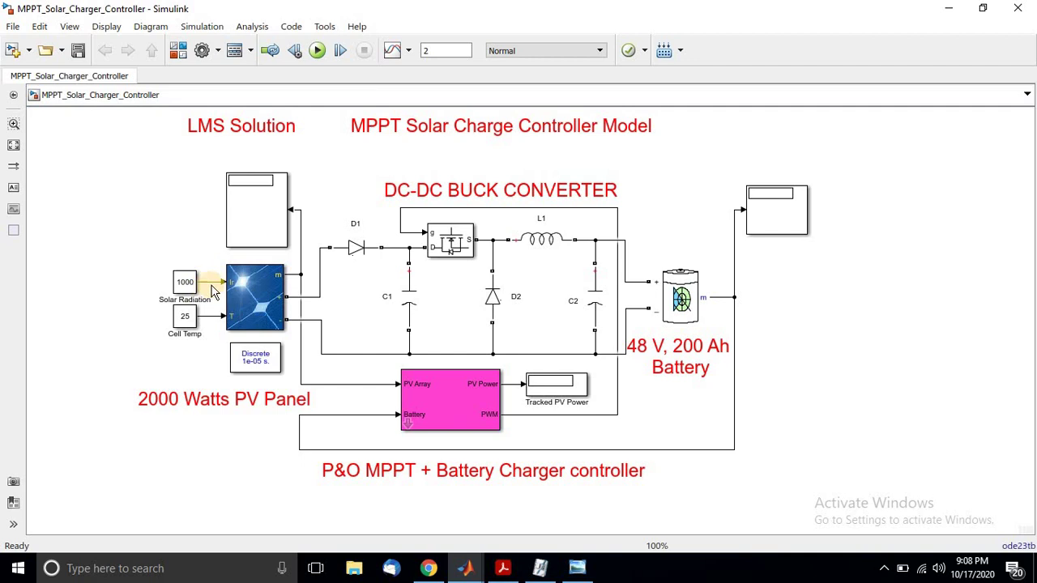
# - Inspect the Solar Radiation 1000 block, diode D1 and the P&O MPPT controller on the diagram
pyautogui.click(184, 282)
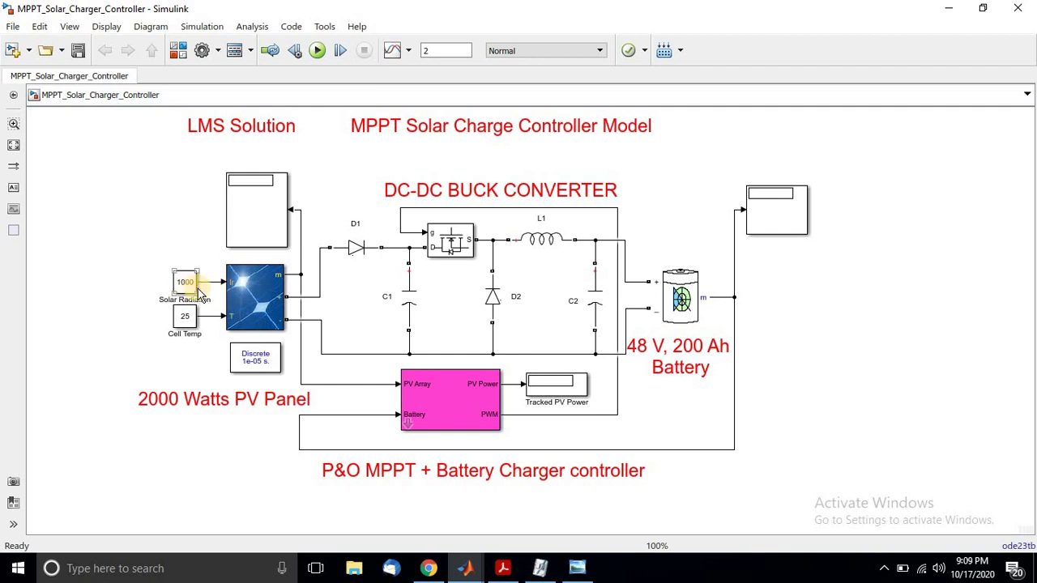
pyautogui.click(224, 324)
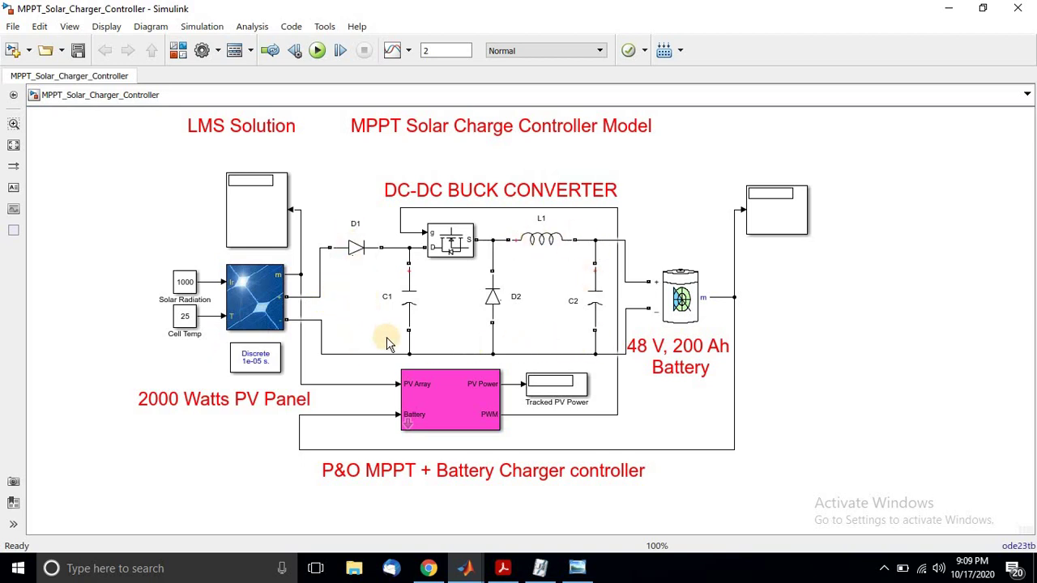
pyautogui.click(355, 241)
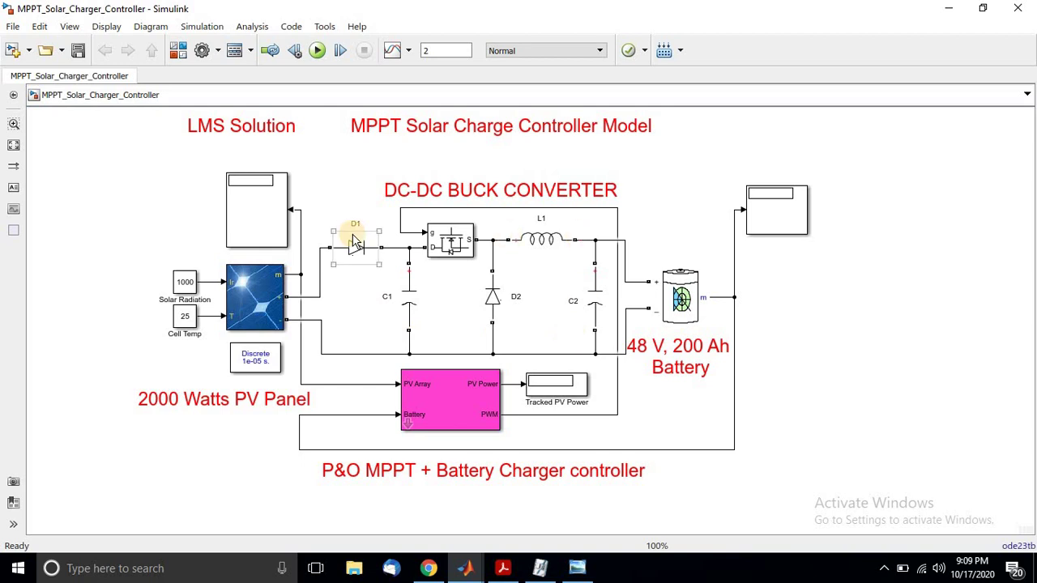
pyautogui.click(419, 427)
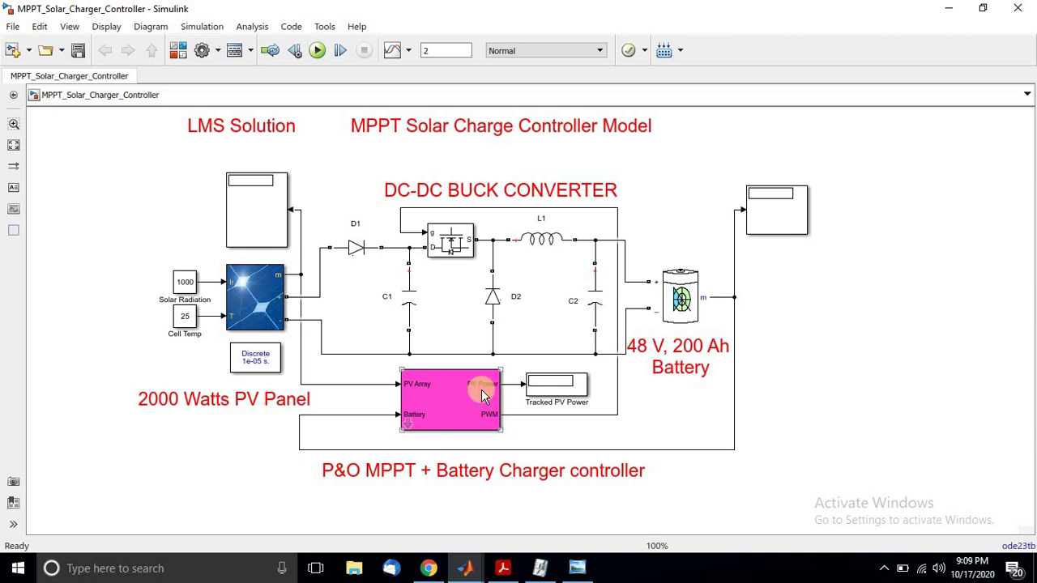
pyautogui.click(410, 426)
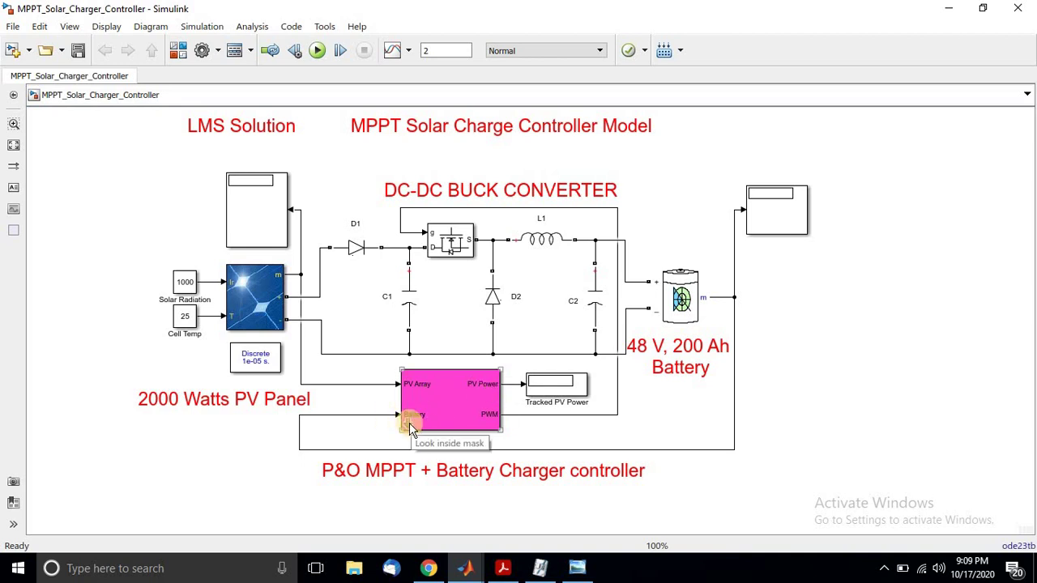
# - Look inside the controller and pick out its MPPT Perturb & Observe and Battery Charge Controller areas
pyautogui.click(410, 426)
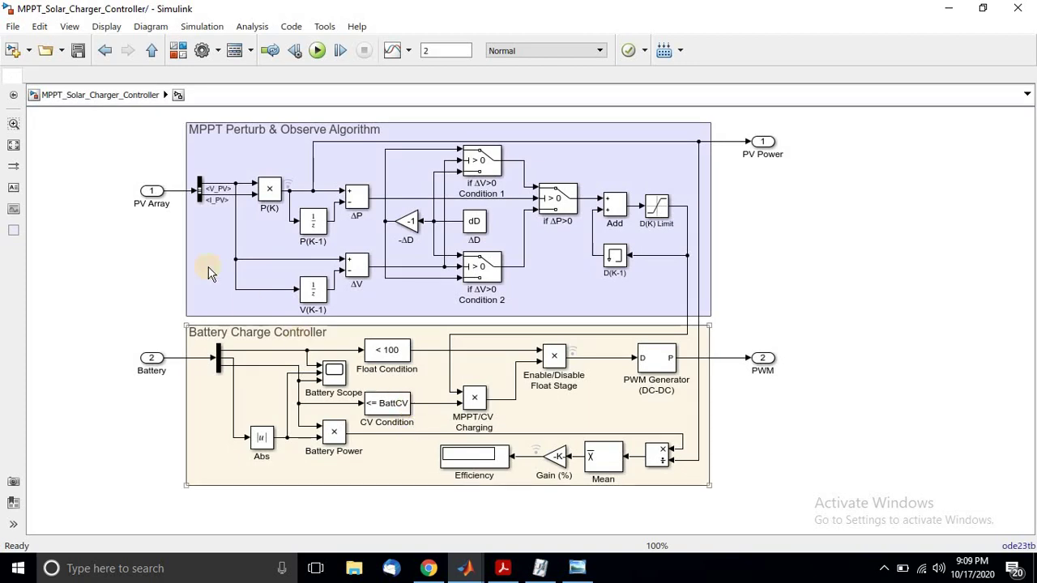
pyautogui.click(104, 263)
pyautogui.click(211, 146)
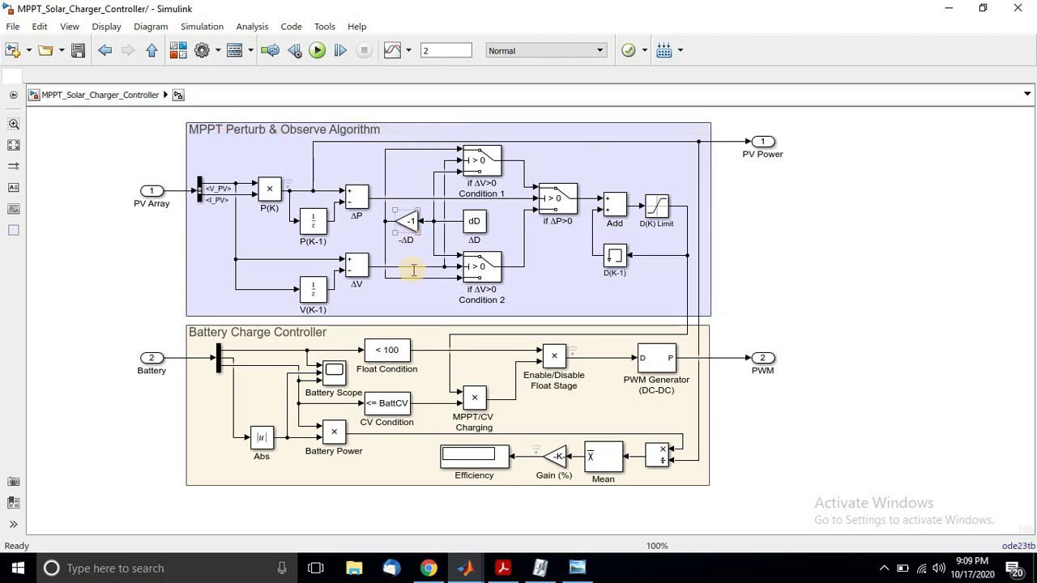
pyautogui.click(444, 347)
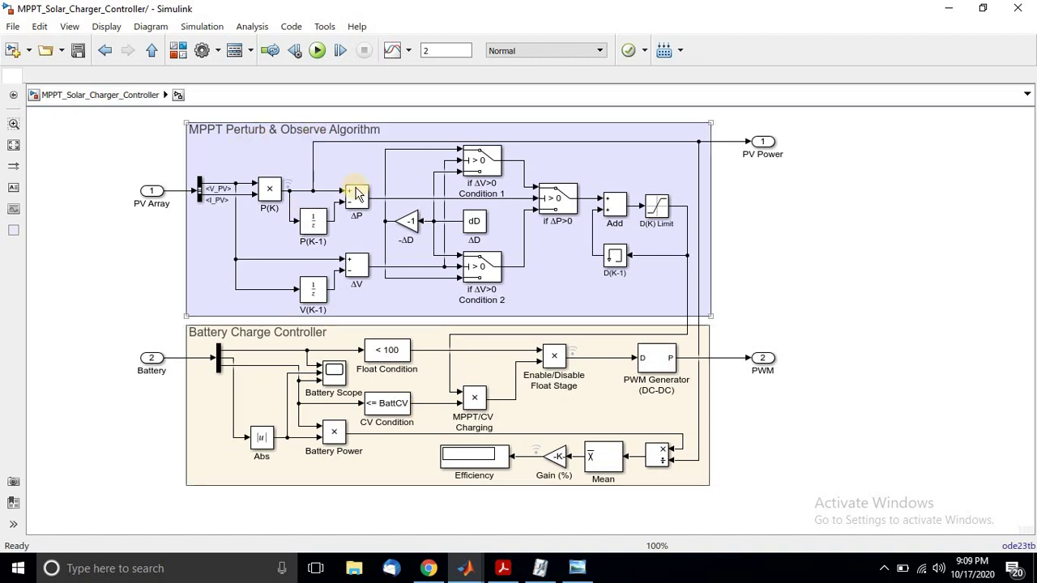
pyautogui.click(273, 227)
pyautogui.click(155, 198)
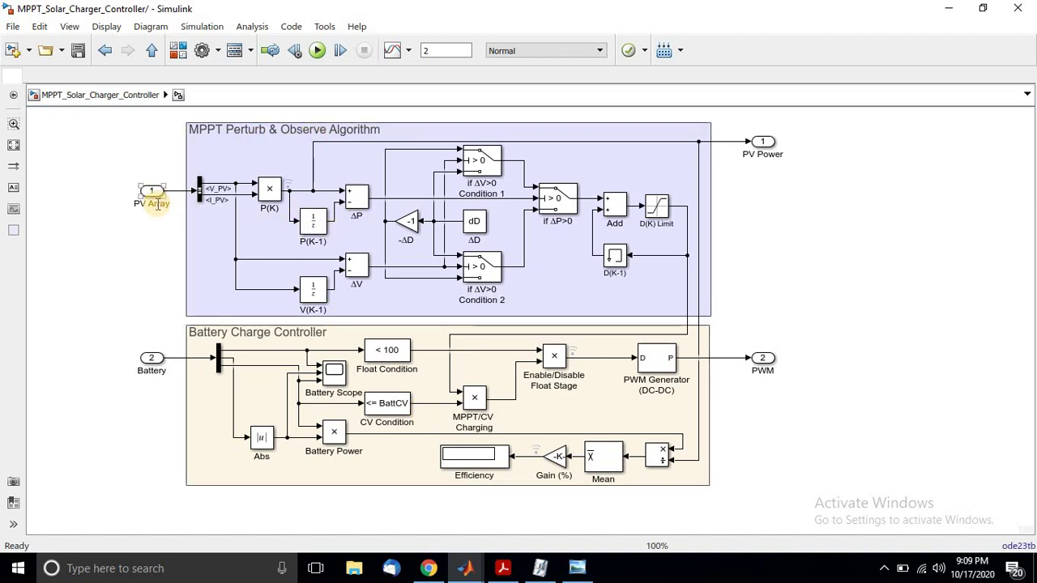
pyautogui.click(212, 193)
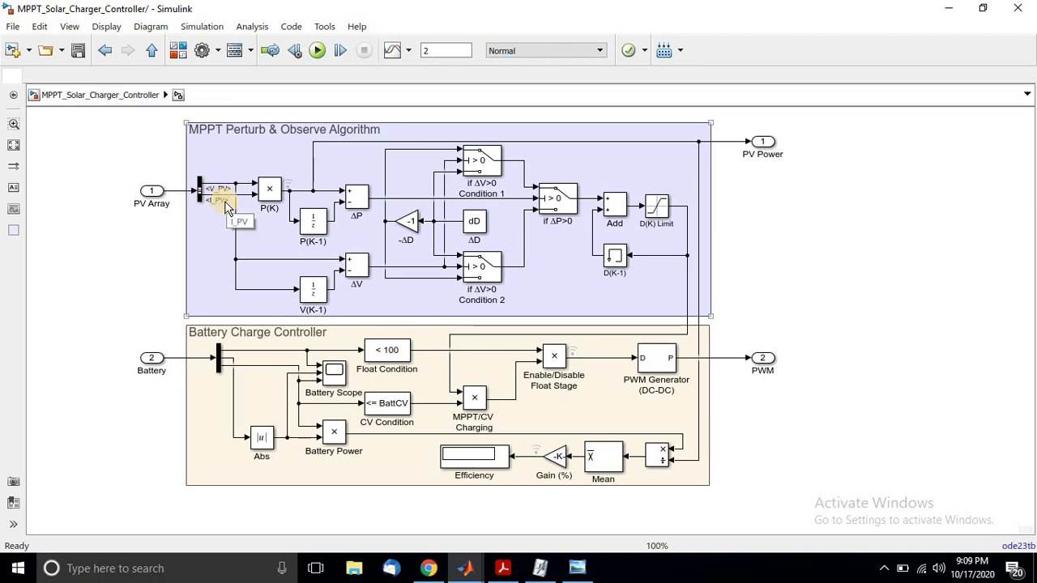
# - Trace the MPPT blocks: P(K) product, P(K-1) delay, ΔP difference and Condition 1 switch
pyautogui.click(265, 202)
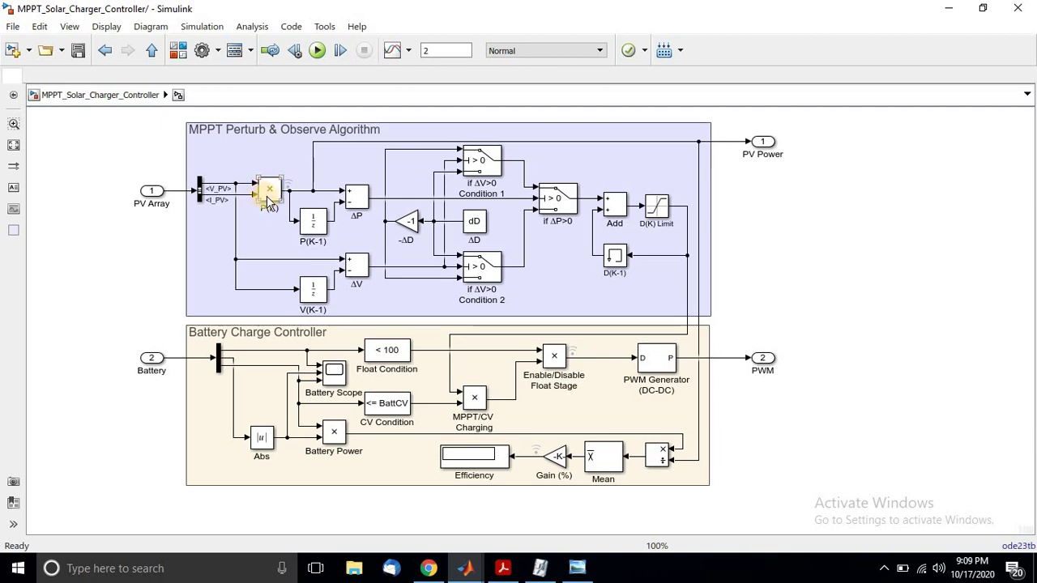
pyautogui.click(258, 197)
pyautogui.click(262, 209)
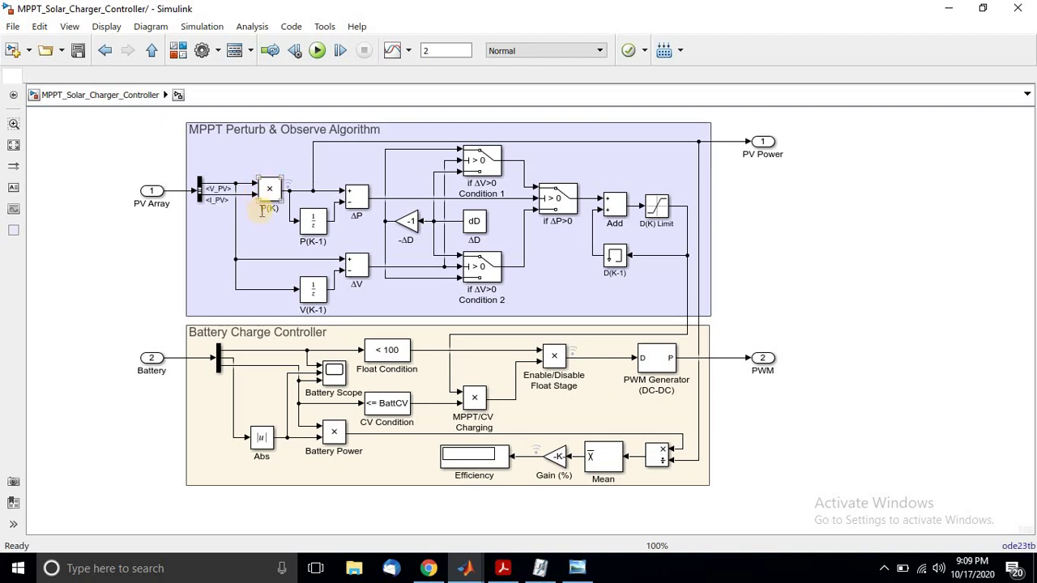
pyautogui.click(341, 231)
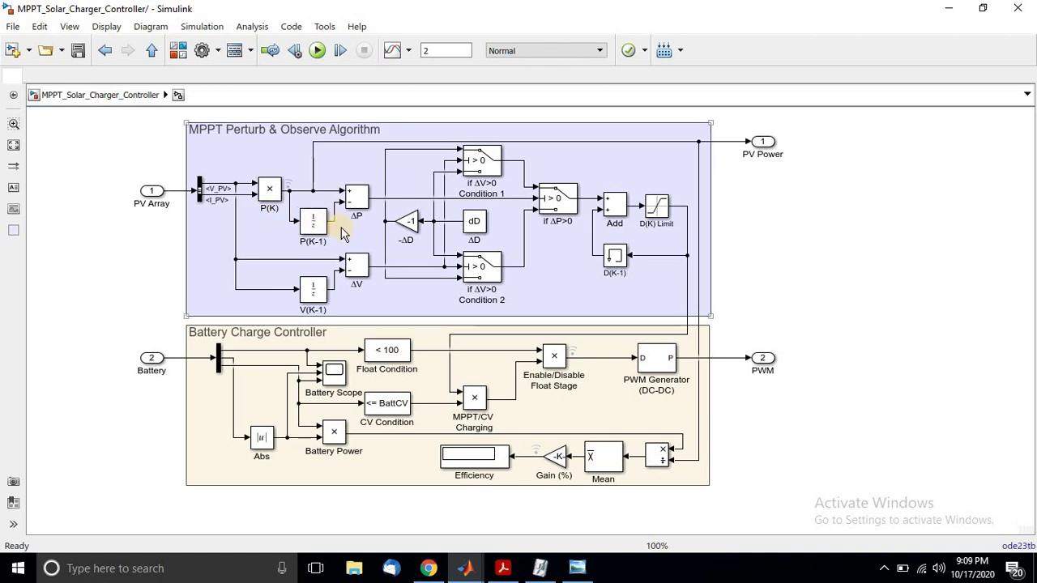
pyautogui.click(313, 222)
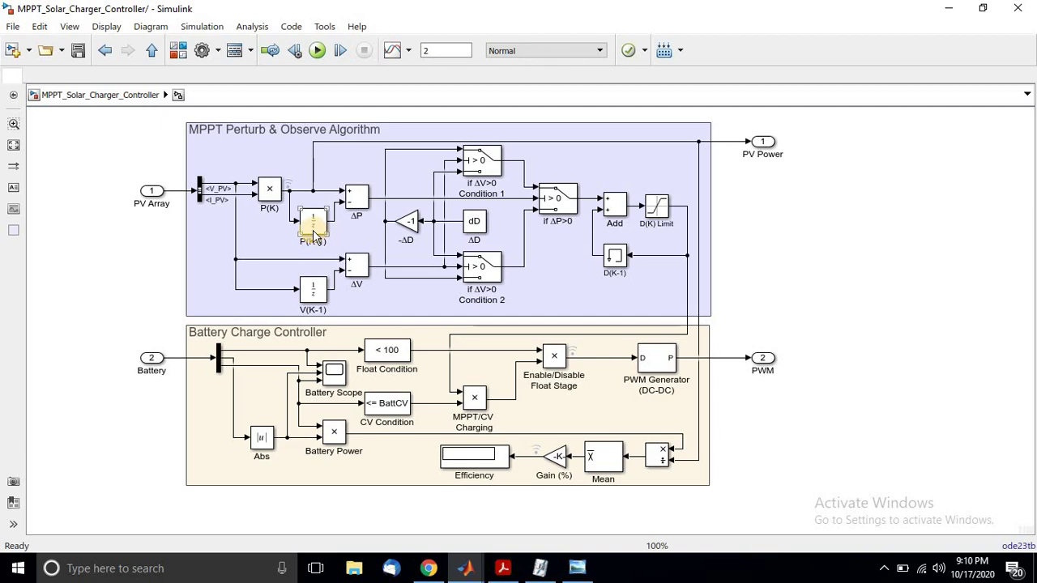
pyautogui.click(357, 220)
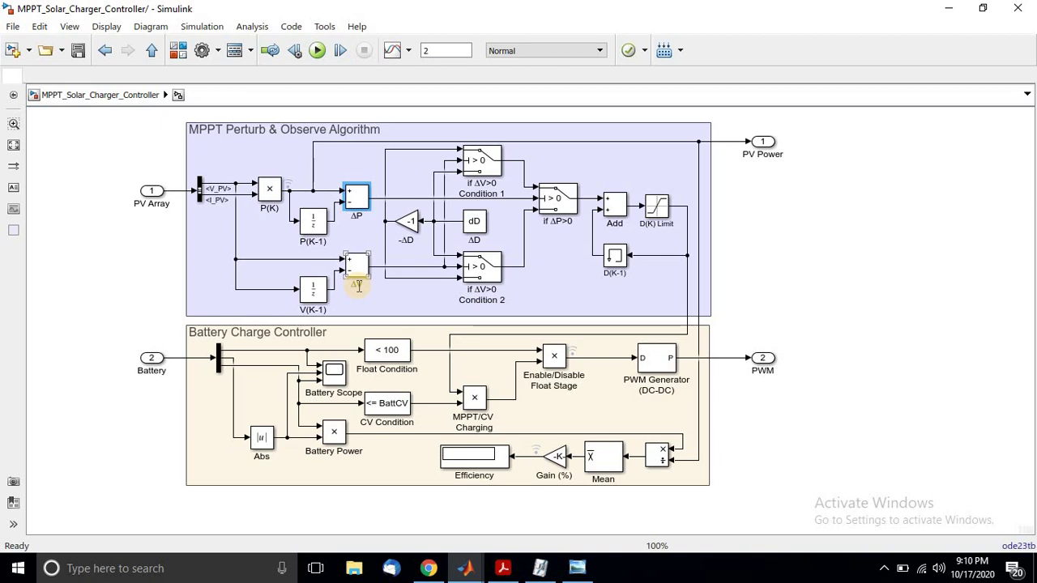
pyautogui.click(424, 274)
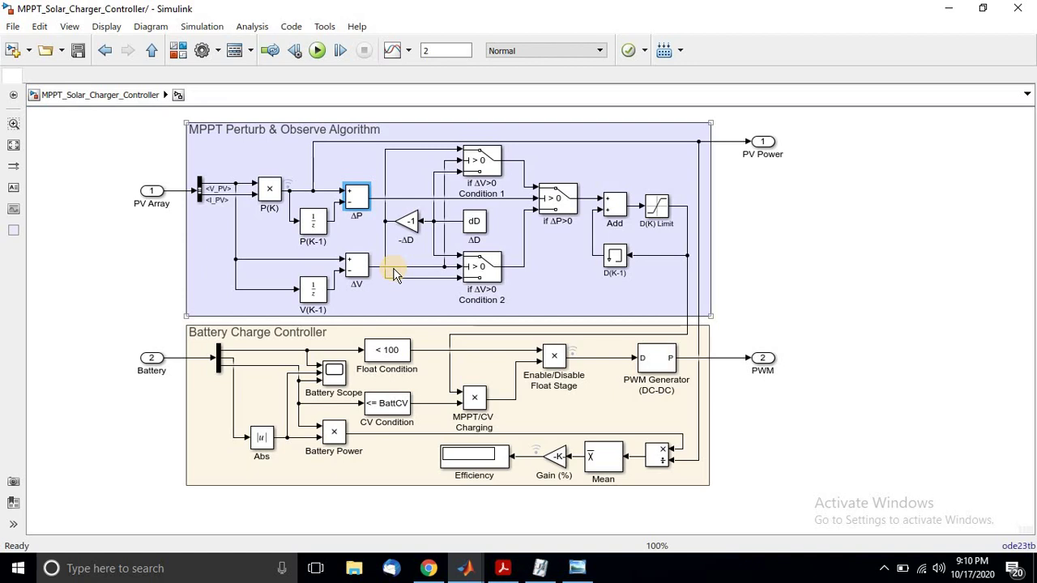
pyautogui.click(483, 166)
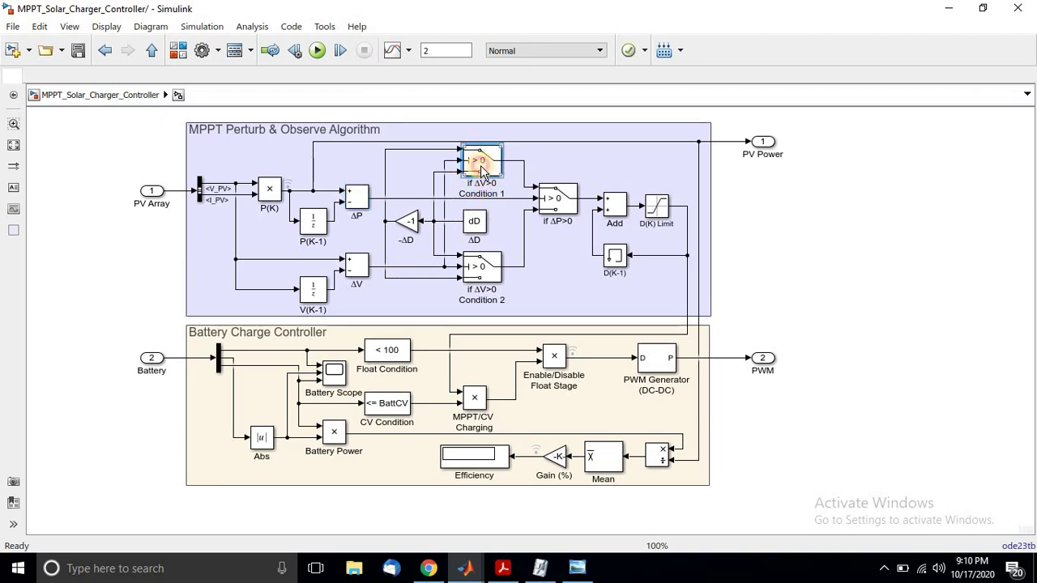
pyautogui.doubleClick(481, 165)
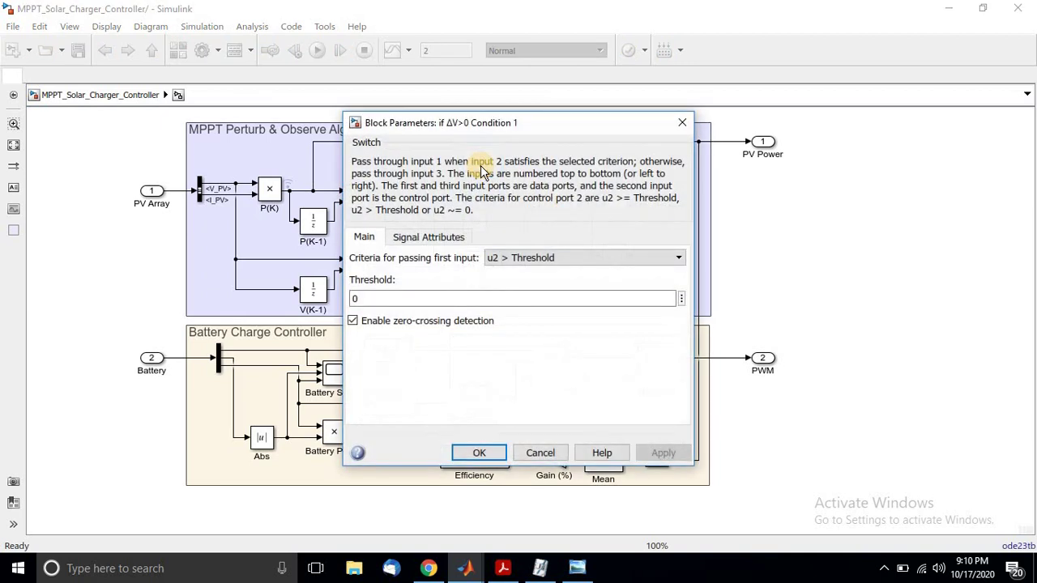
pyautogui.click(680, 127)
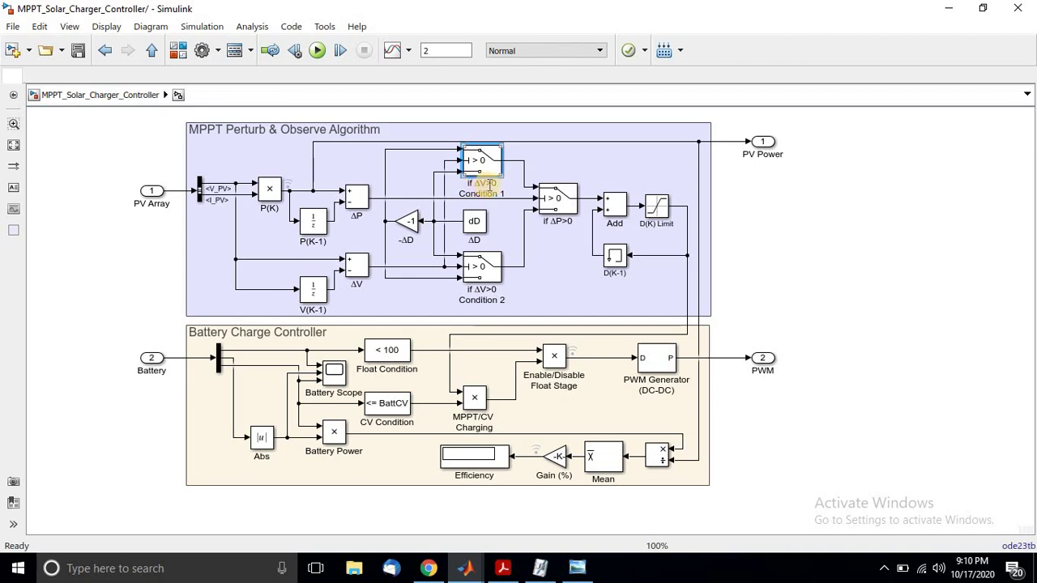
pyautogui.click(423, 149)
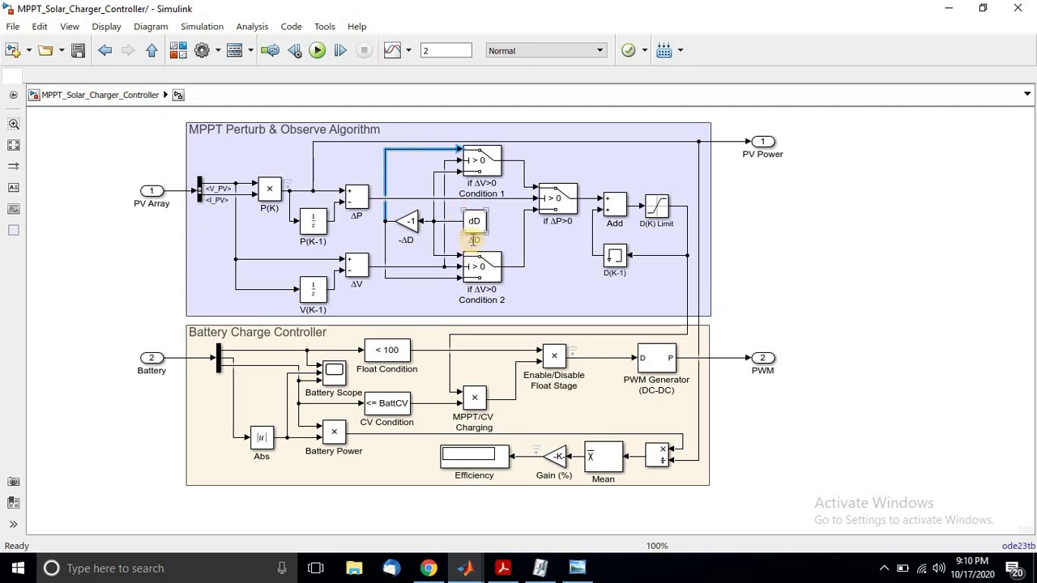
pyautogui.click(472, 237)
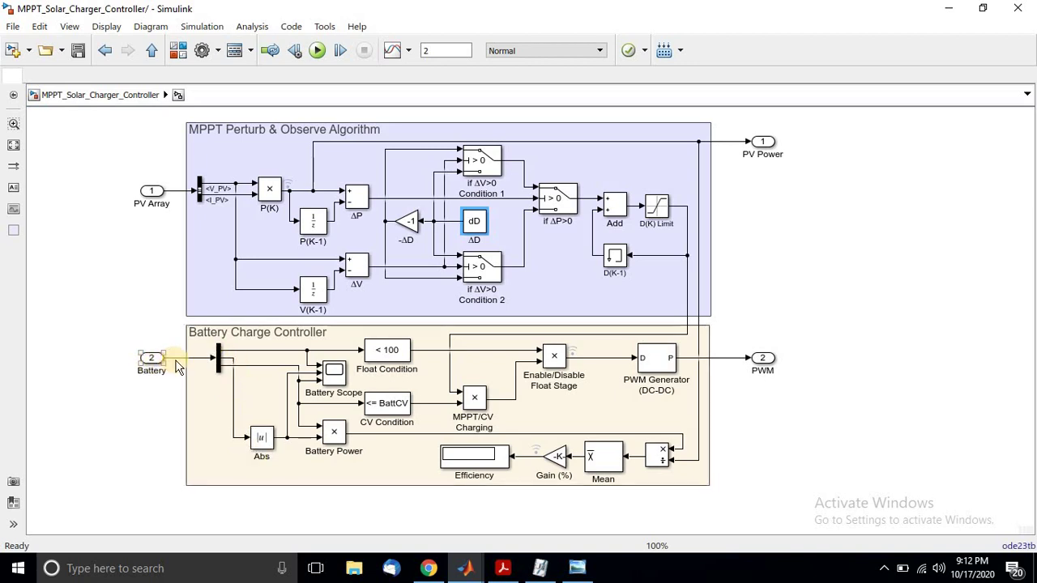
pyautogui.click(240, 354)
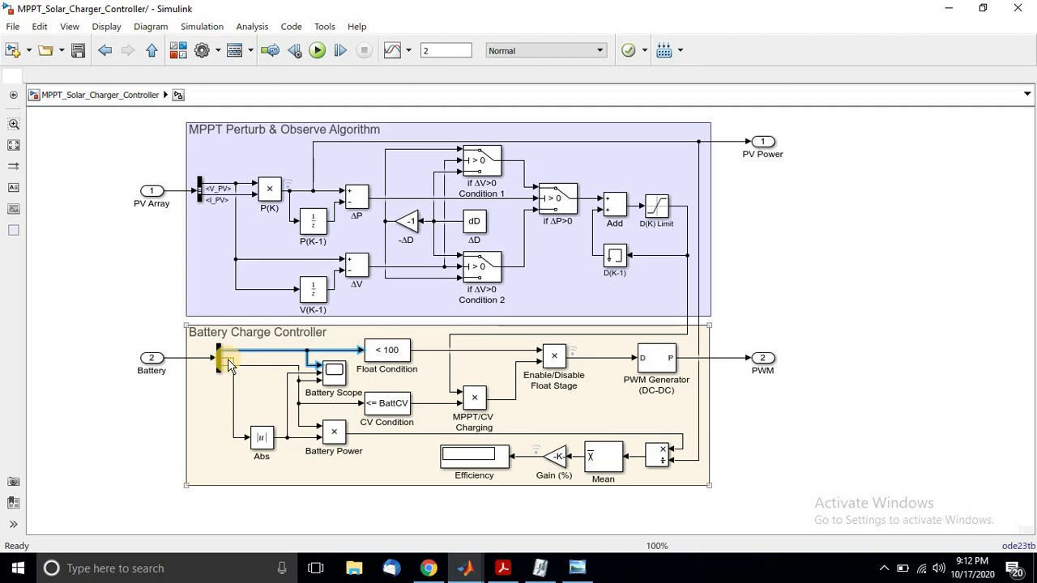
pyautogui.click(229, 364)
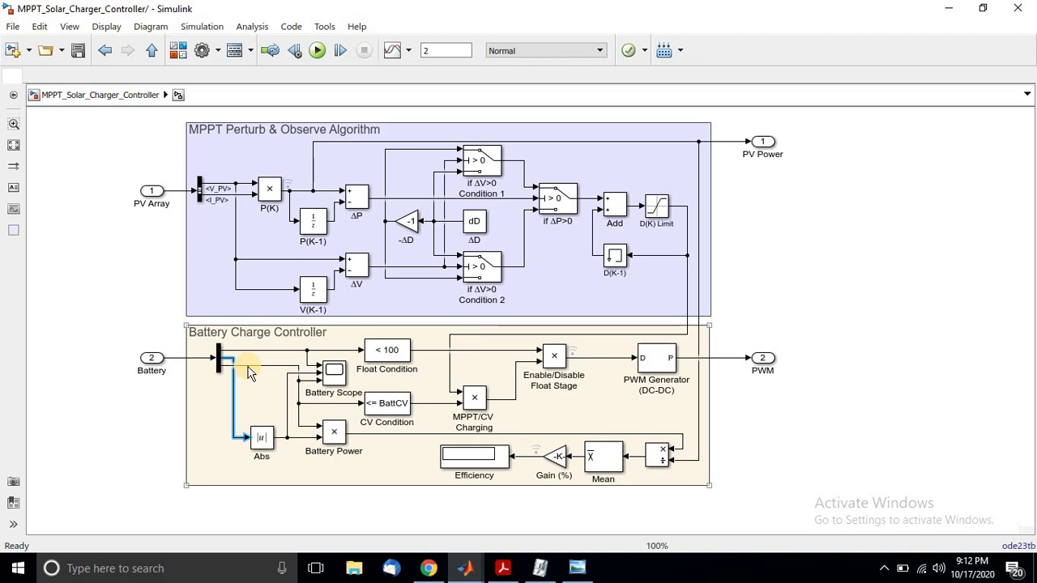
pyautogui.click(249, 369)
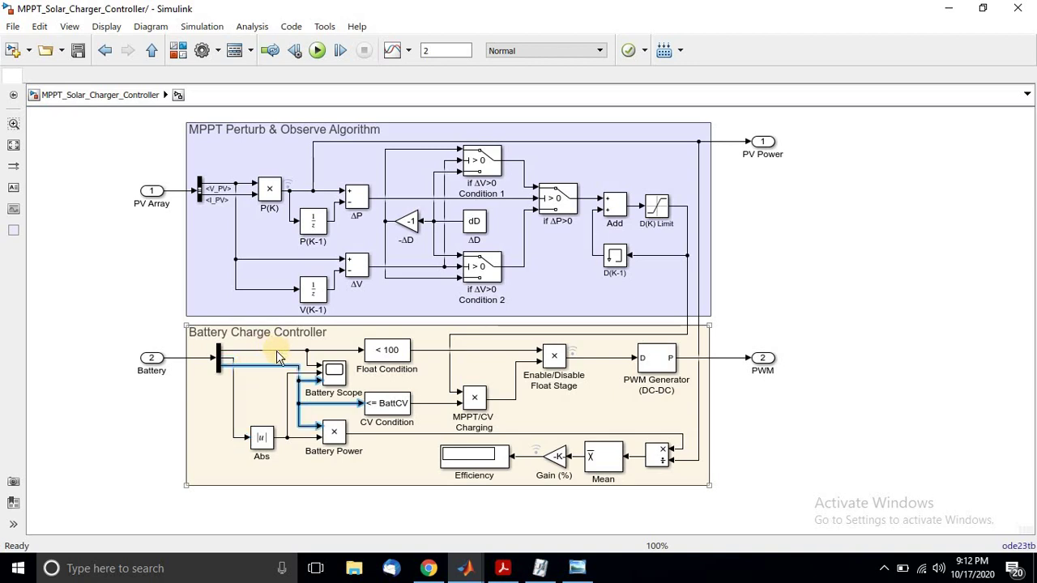
pyautogui.click(276, 351)
pyautogui.click(394, 355)
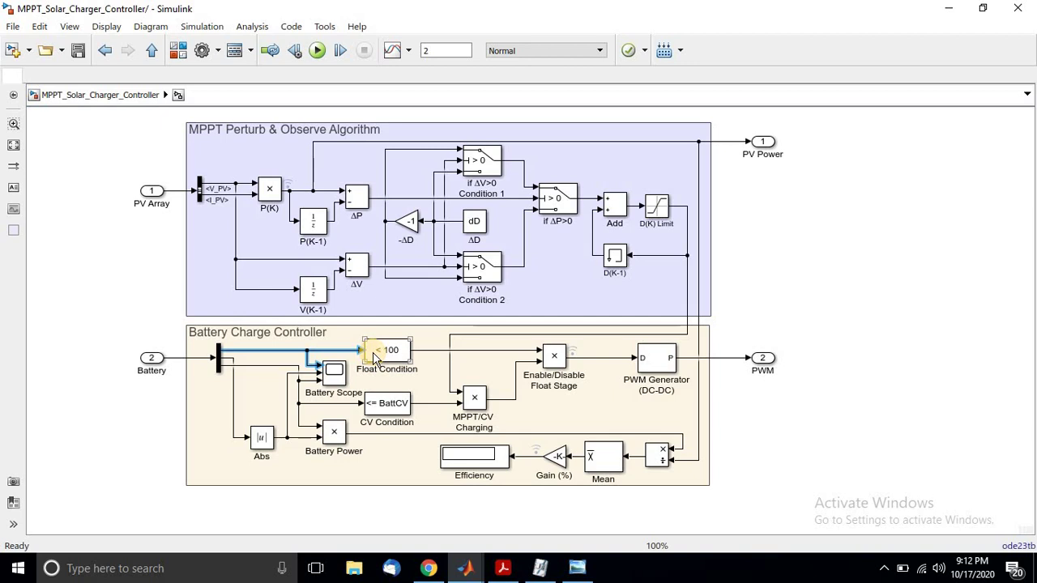
pyautogui.click(308, 395)
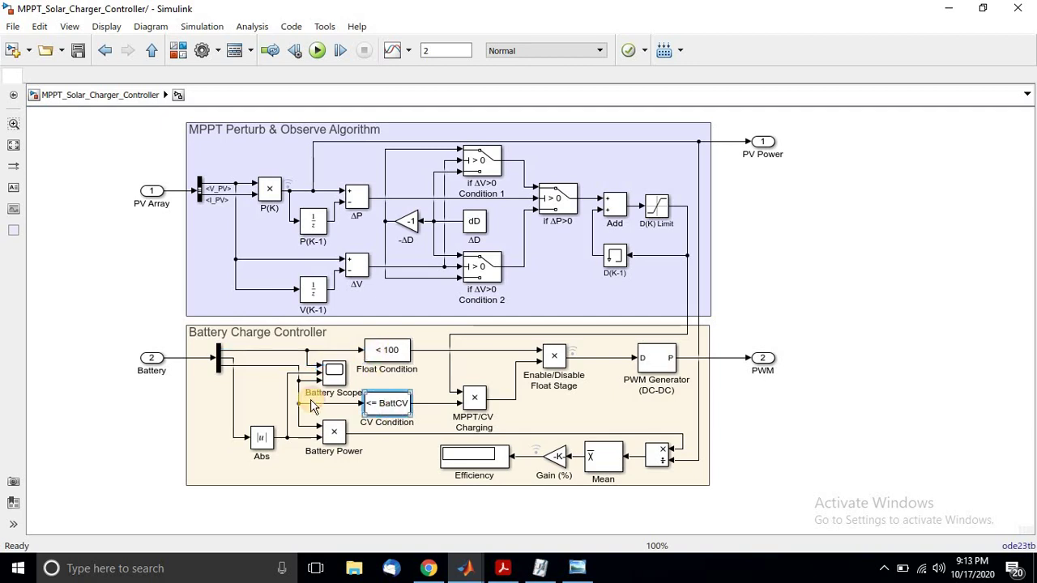
pyautogui.click(381, 405)
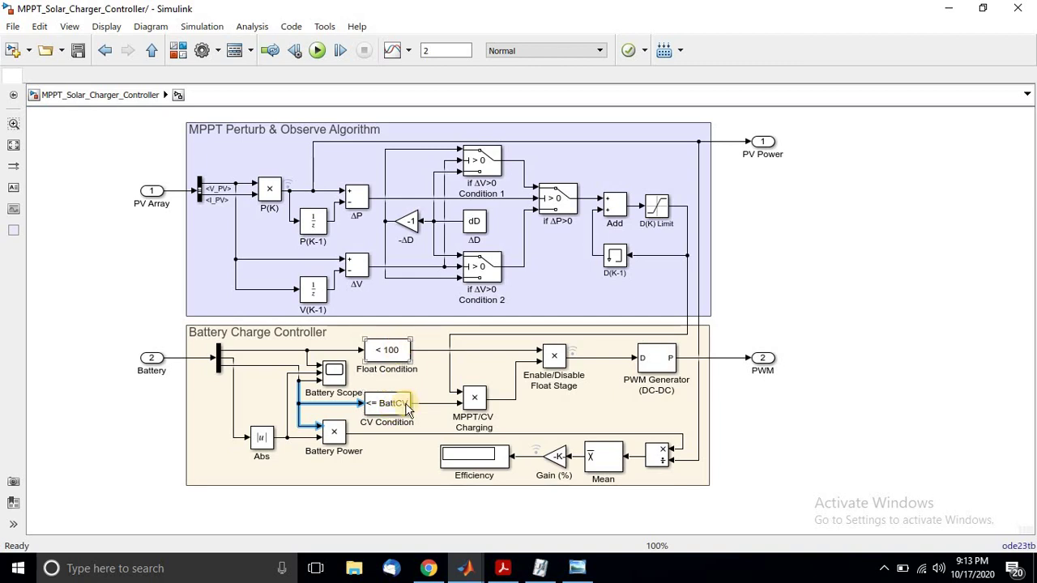
pyautogui.click(422, 409)
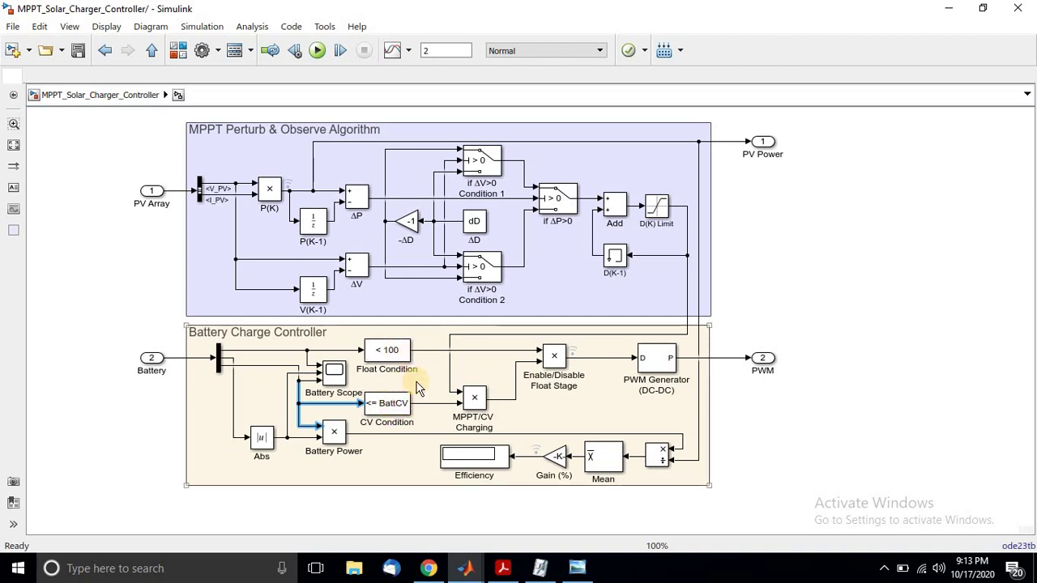
pyautogui.click(549, 334)
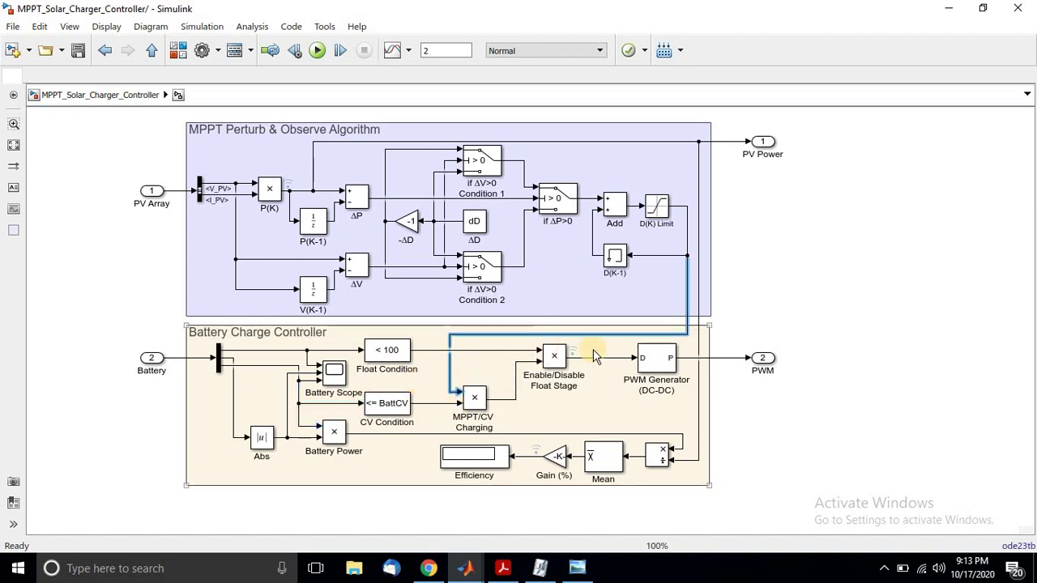
pyautogui.click(658, 354)
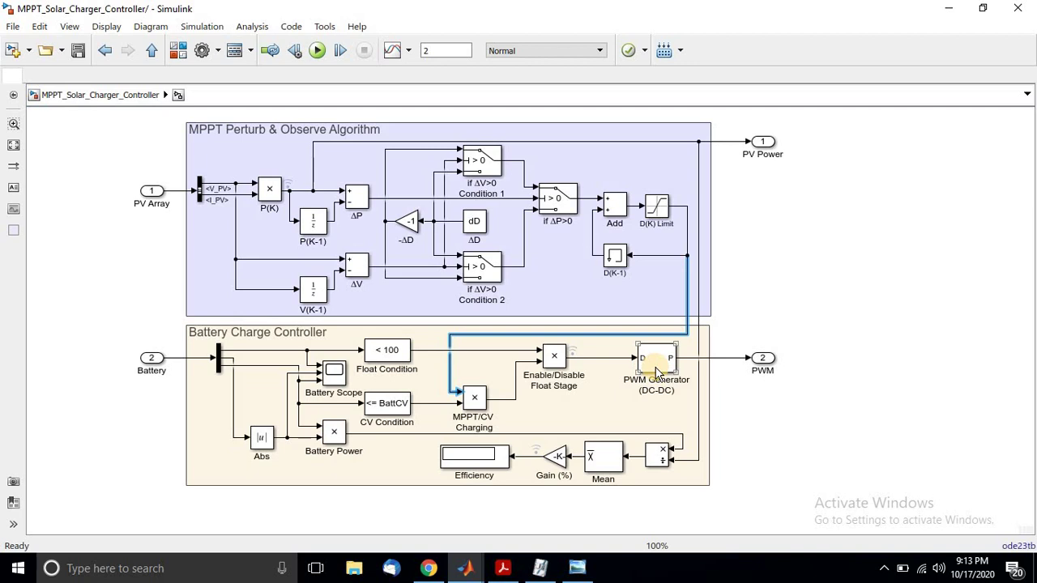
pyautogui.click(360, 440)
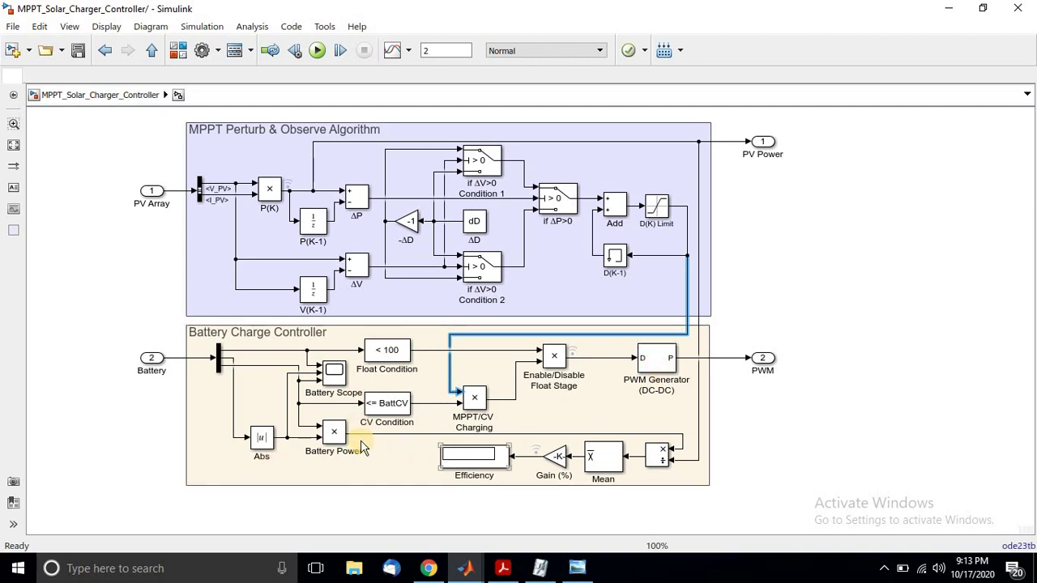
pyautogui.click(379, 435)
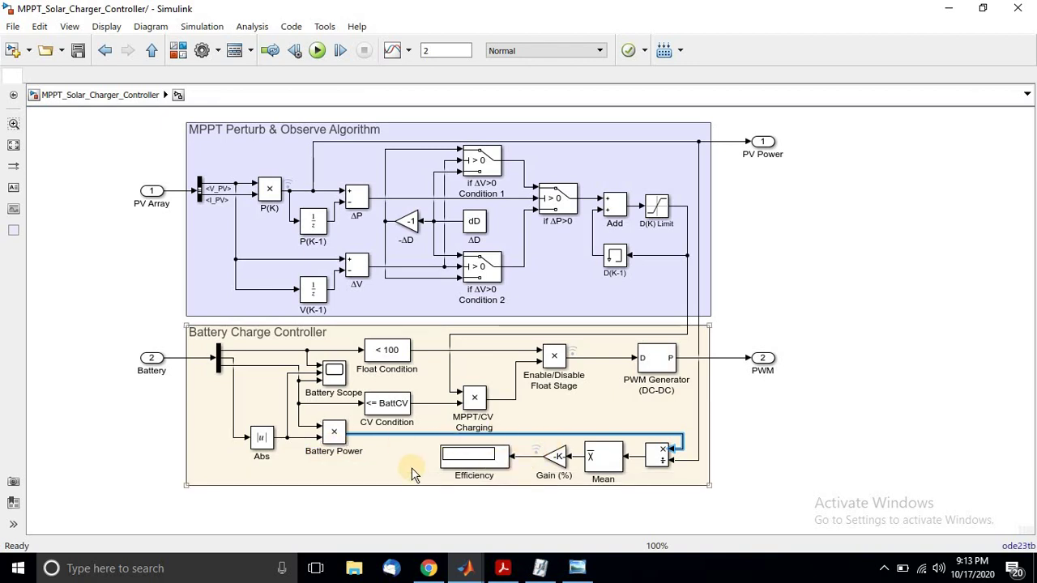
pyautogui.click(338, 442)
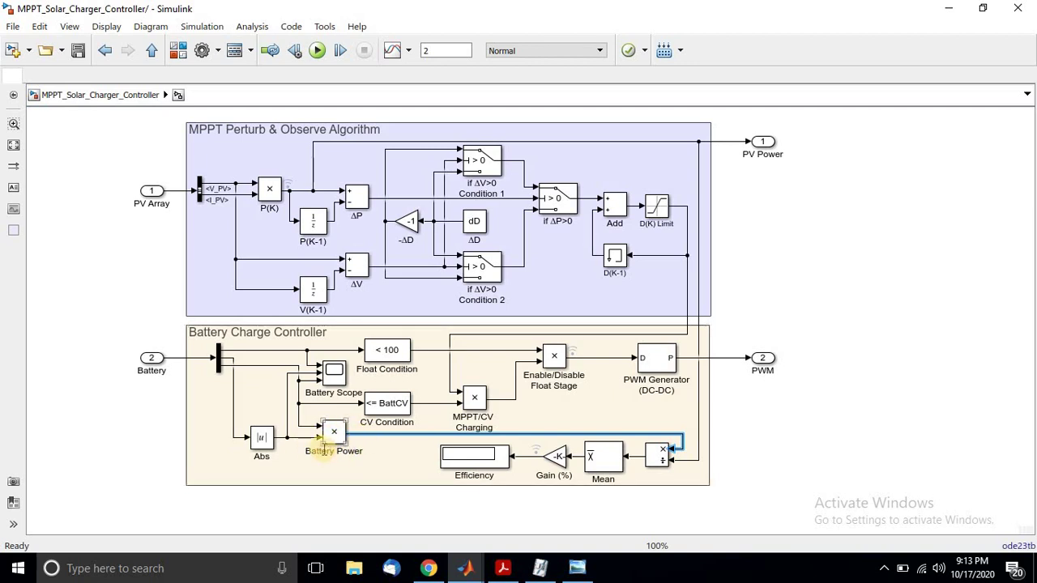
pyautogui.click(699, 423)
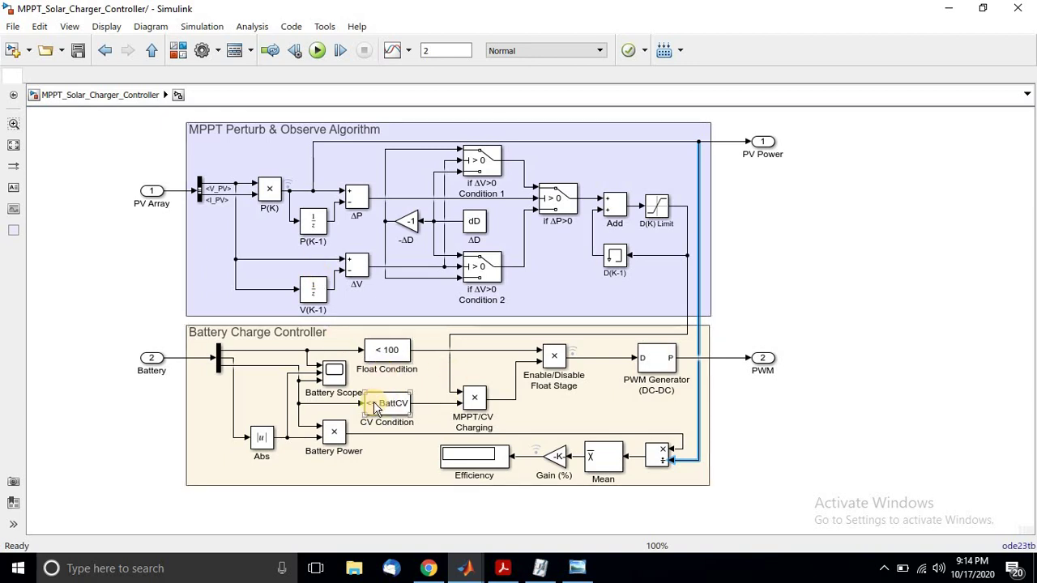
# - Return to the top-level charger model and run the simulation, reaching about 2004 W PV power
pyautogui.click(107, 52)
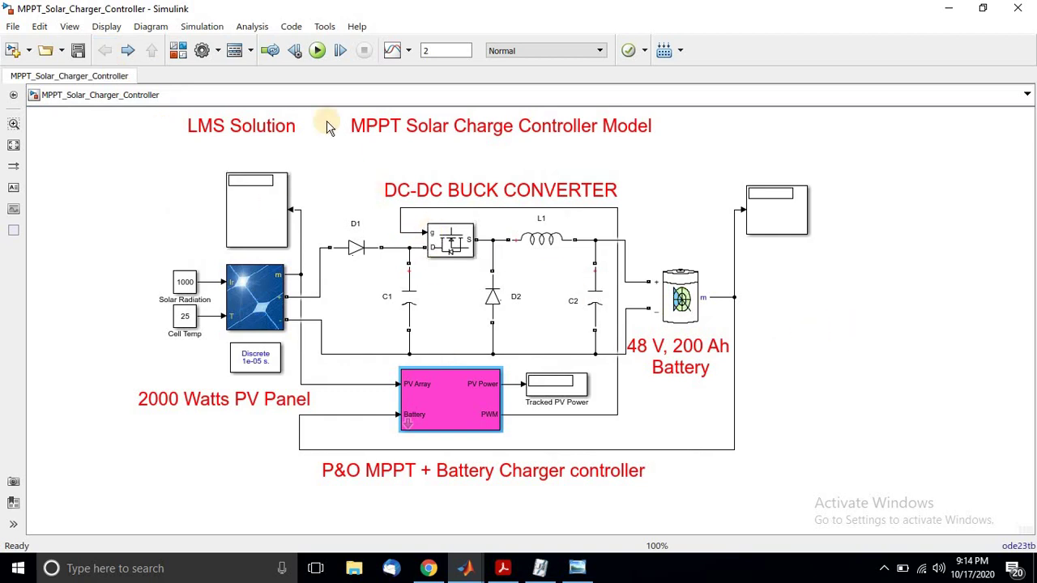
pyautogui.click(317, 51)
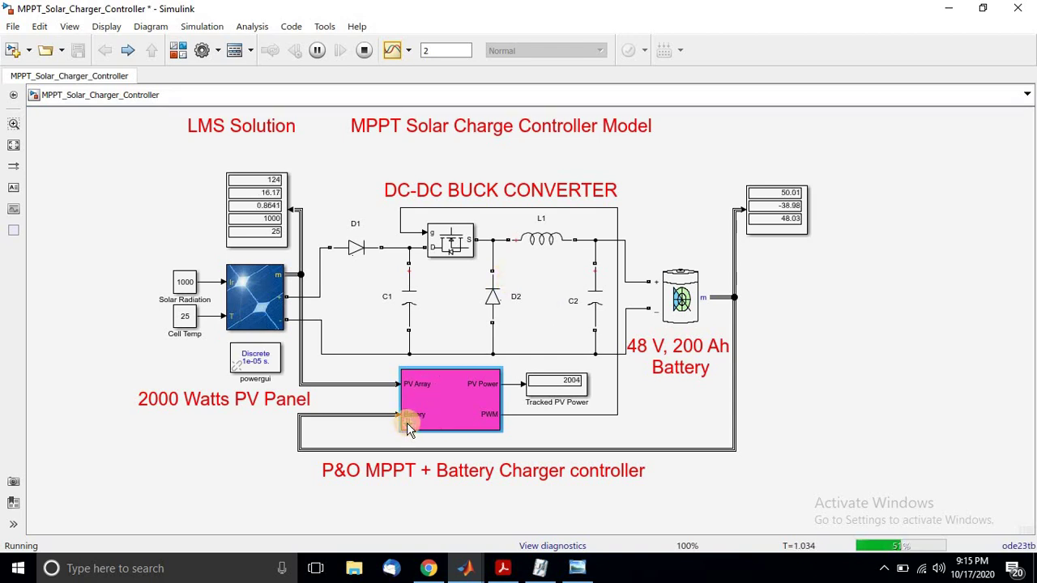
# - Check the controller's efficiency, then enter 500 as the Solar Radiation constant value
pyautogui.doubleClick(407, 426)
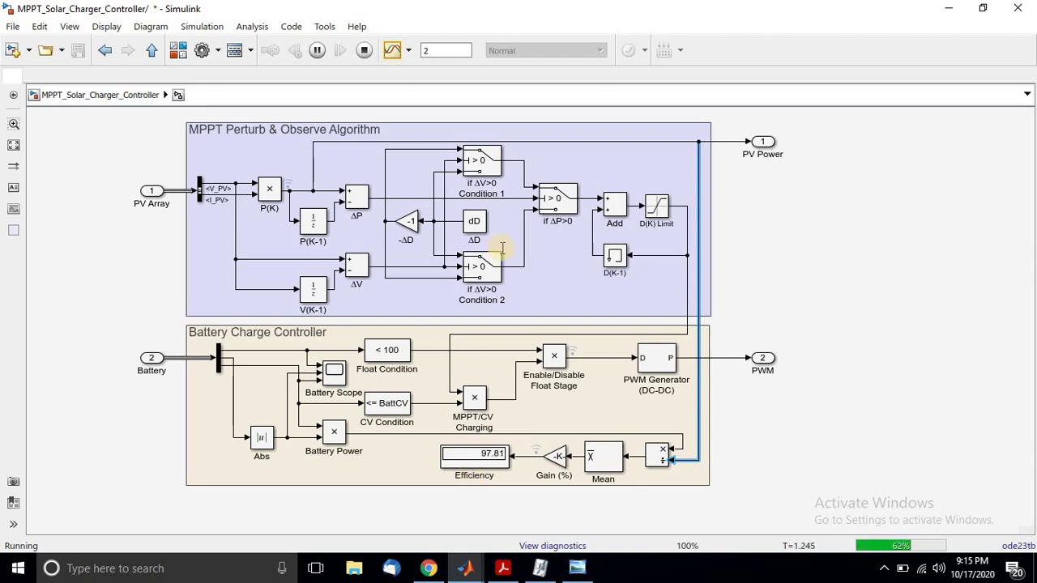
pyautogui.click(111, 52)
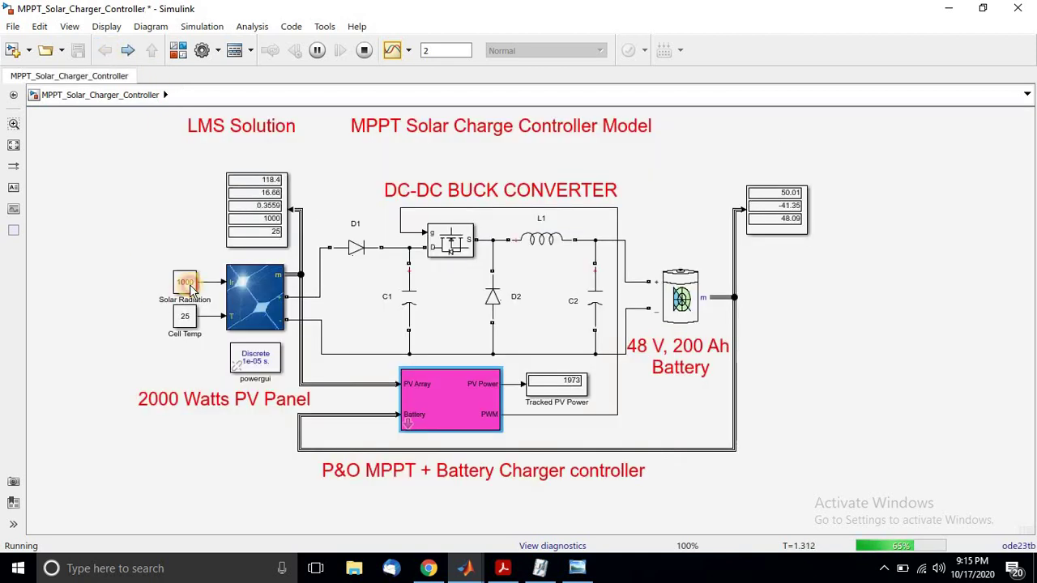
pyautogui.doubleClick(192, 290)
pyautogui.write('500')
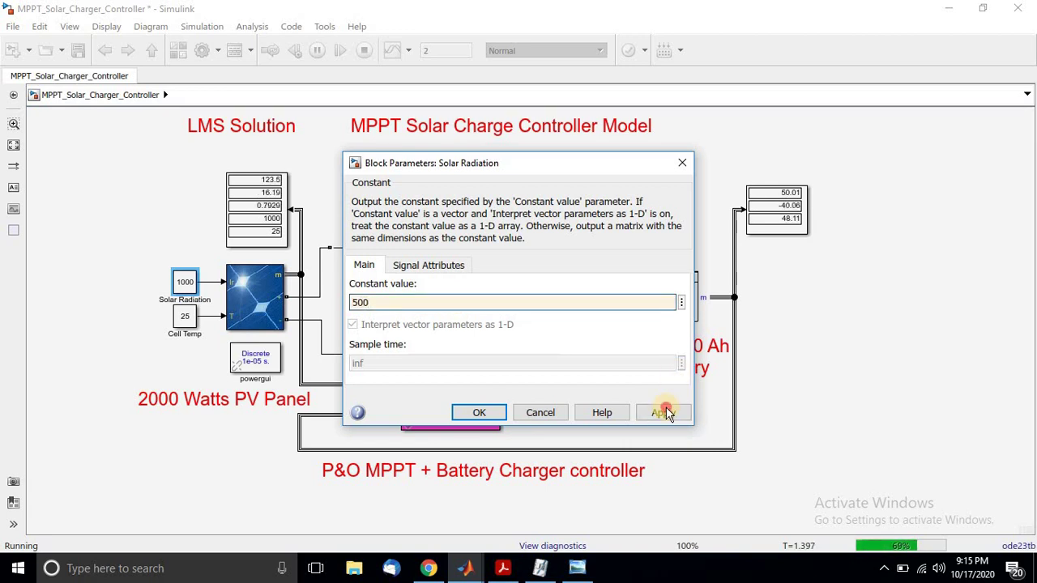
# - Apply the 500 irradiance and watch tracked PV power drop to about 984 W
pyautogui.click(501, 415)
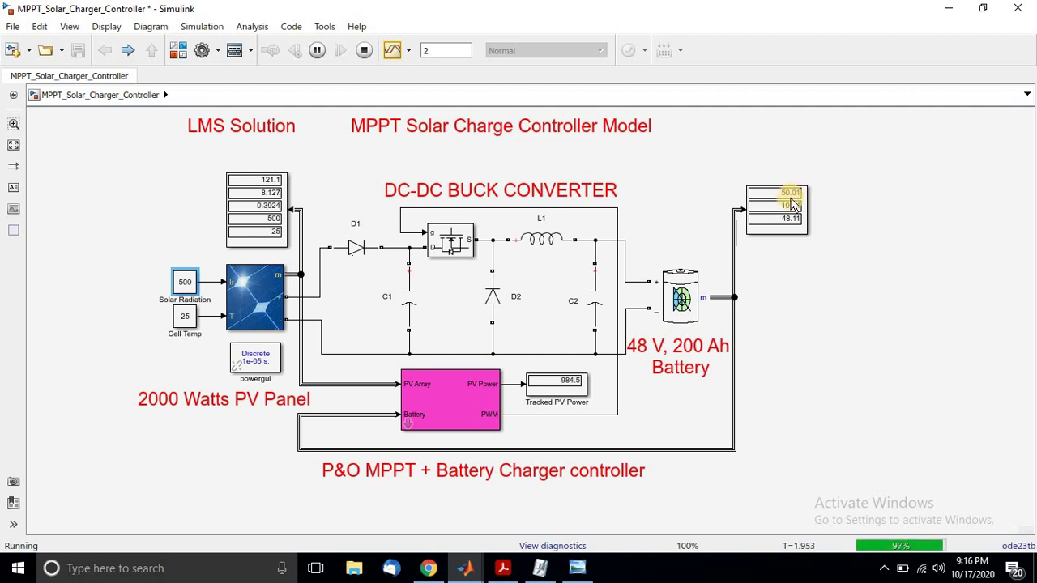
pyautogui.click(411, 423)
# - Inside the controller subsystem, view the Efficiency display's 99.2 reading and its settings without changes
pyautogui.doubleClick(406, 423)
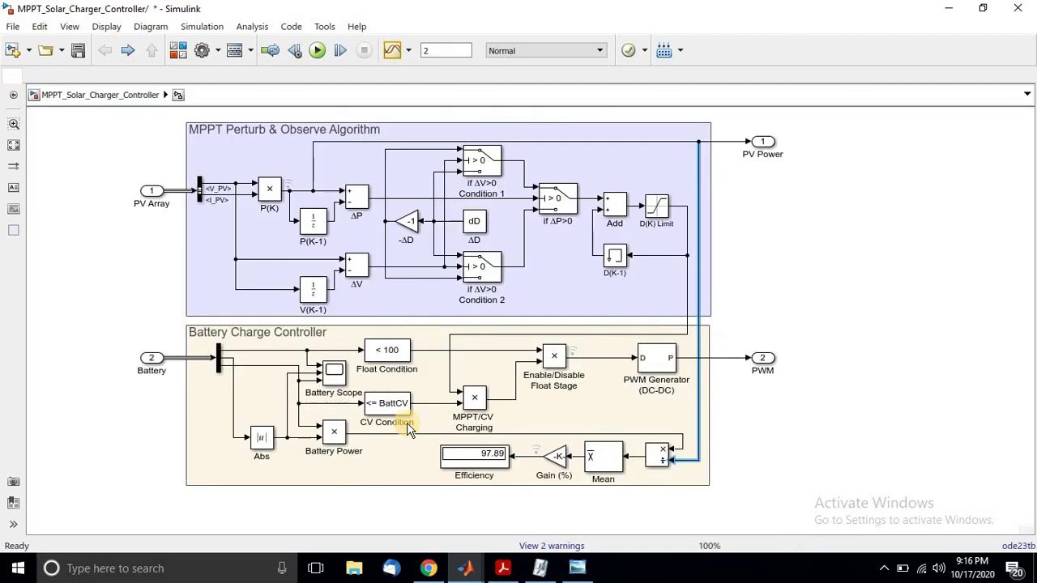
pyautogui.click(480, 459)
pyautogui.doubleClick(479, 459)
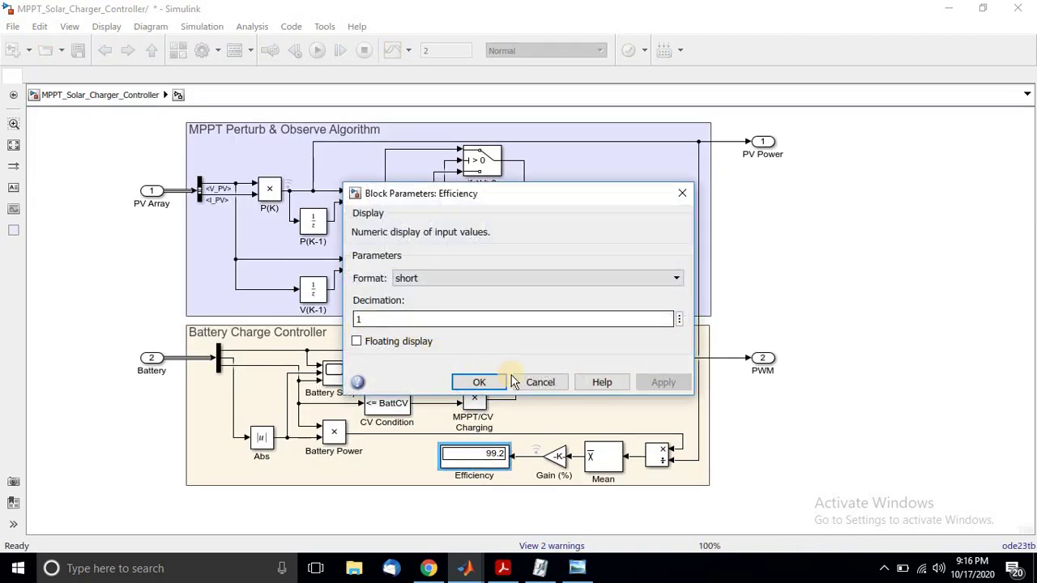
pyautogui.click(539, 384)
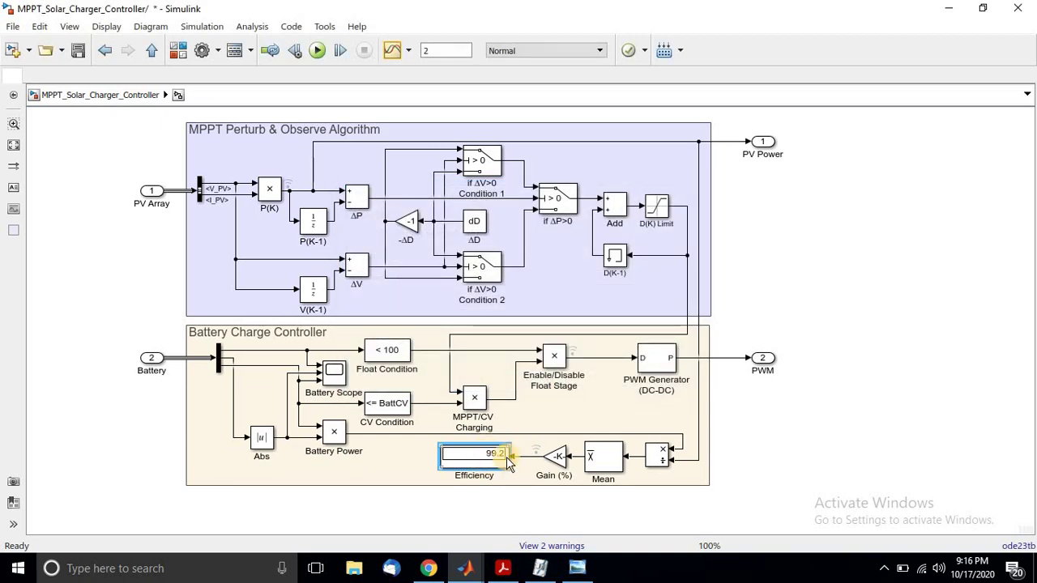